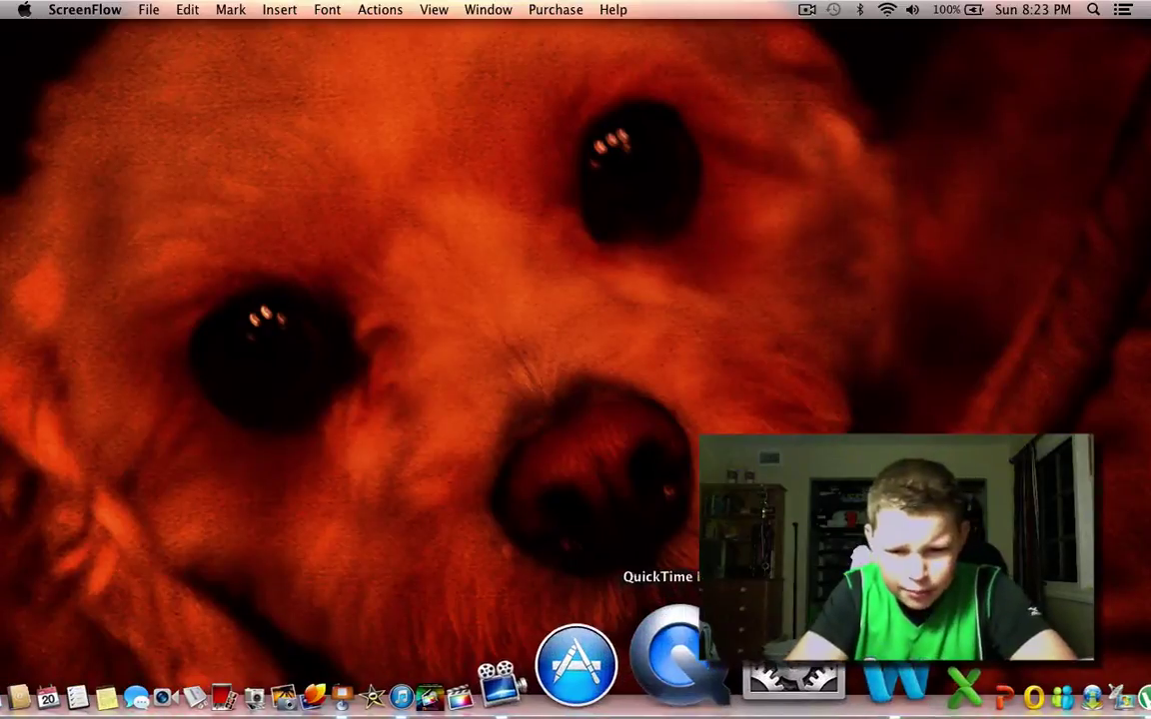
# Step: Launch Keynote and scroll the Theme Chooser back to the White, Black, Gradient, Showroom row
pyautogui.click(508, 682)
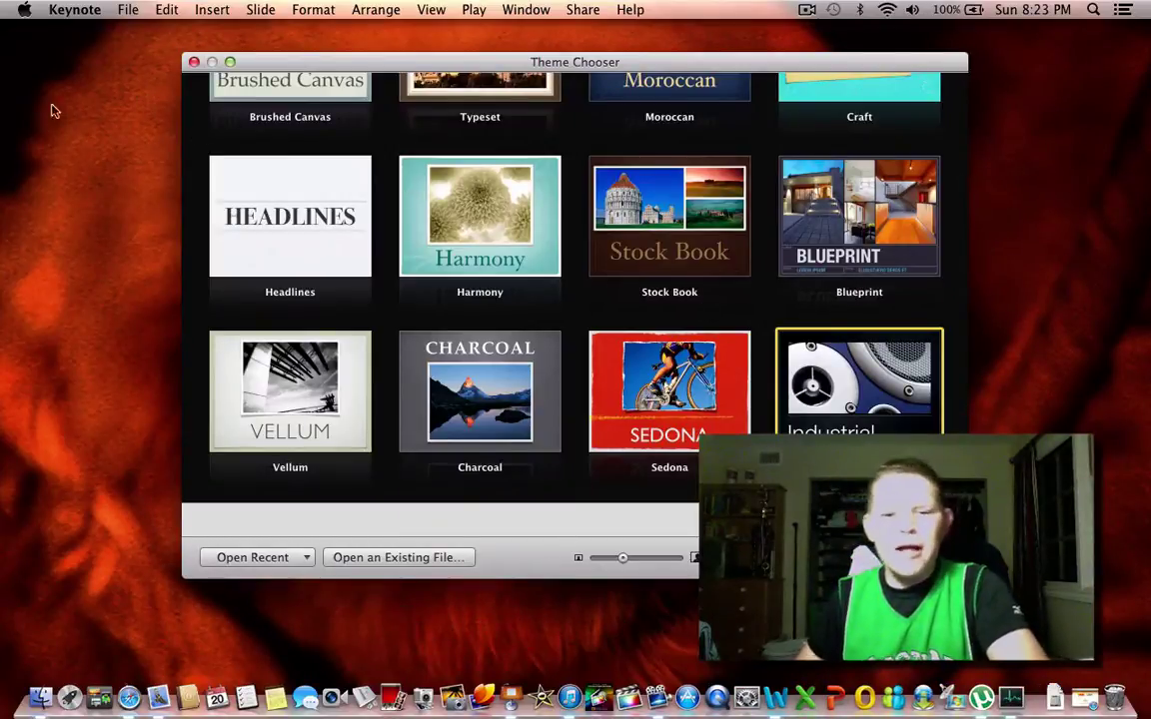
pyautogui.scroll(5, 562, 225)
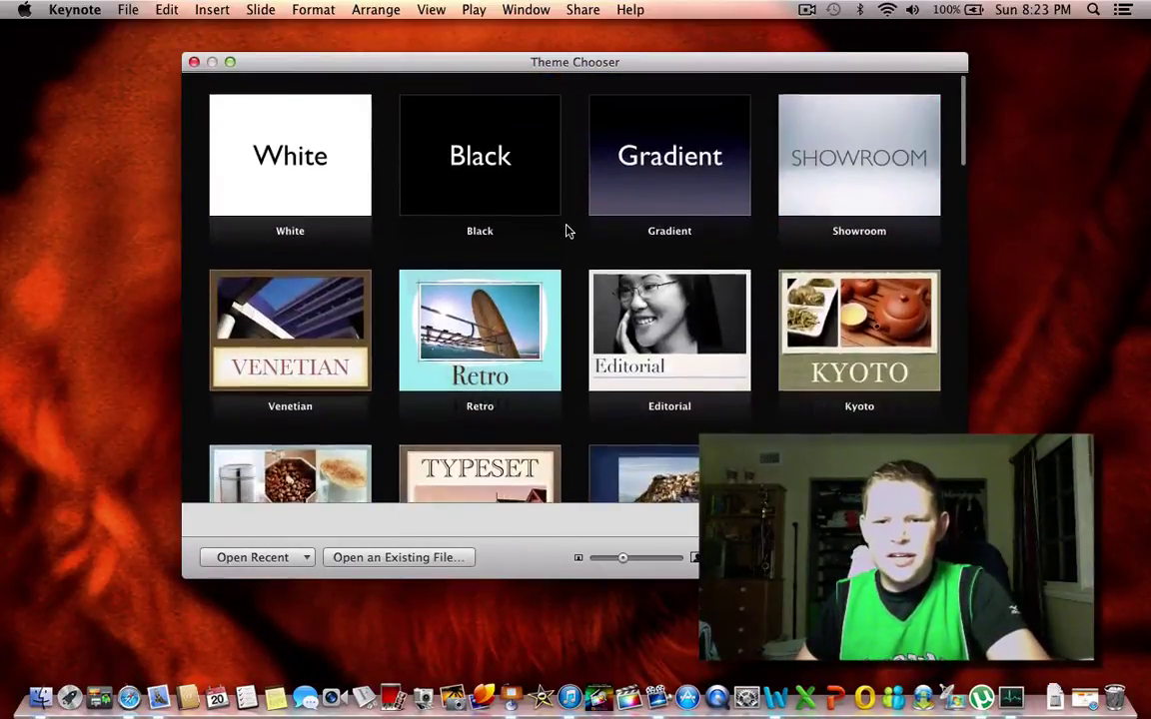
pyautogui.scroll(-5, 565, 231)
pyautogui.scroll(-2, 565, 231)
pyautogui.scroll(5, 566, 231)
pyautogui.scroll(-5, 565, 231)
pyautogui.scroll(-3, 565, 230)
pyautogui.scroll(5, 566, 230)
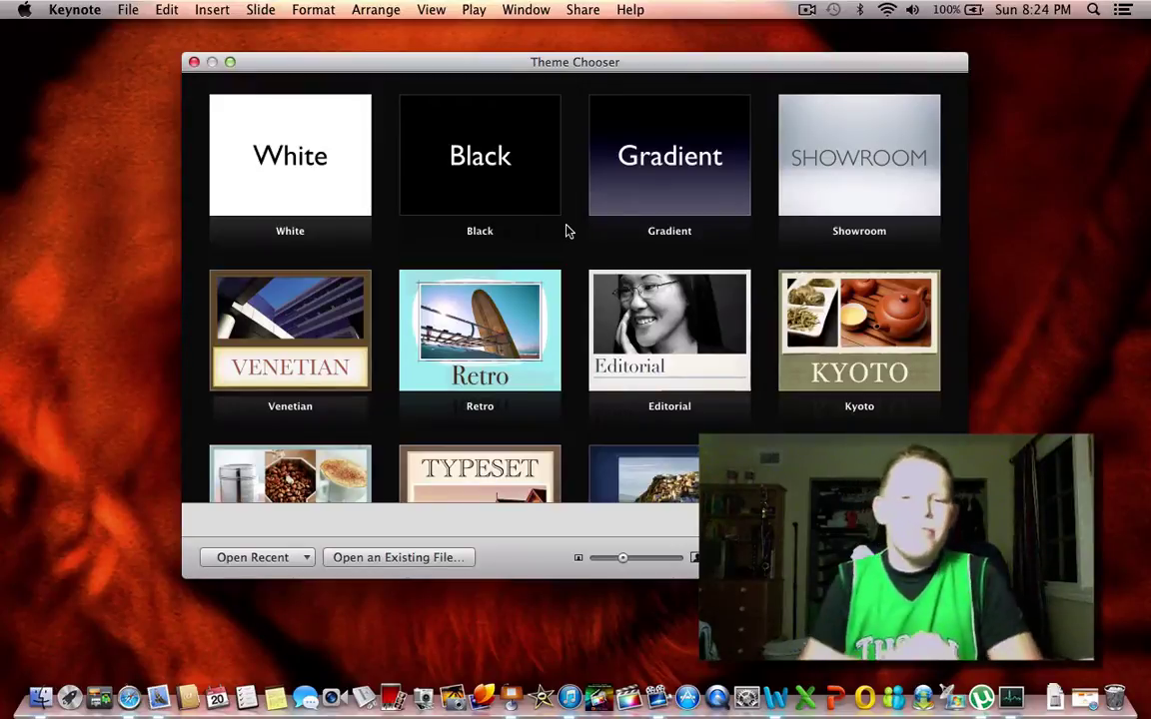
pyautogui.moveTo(669, 156)
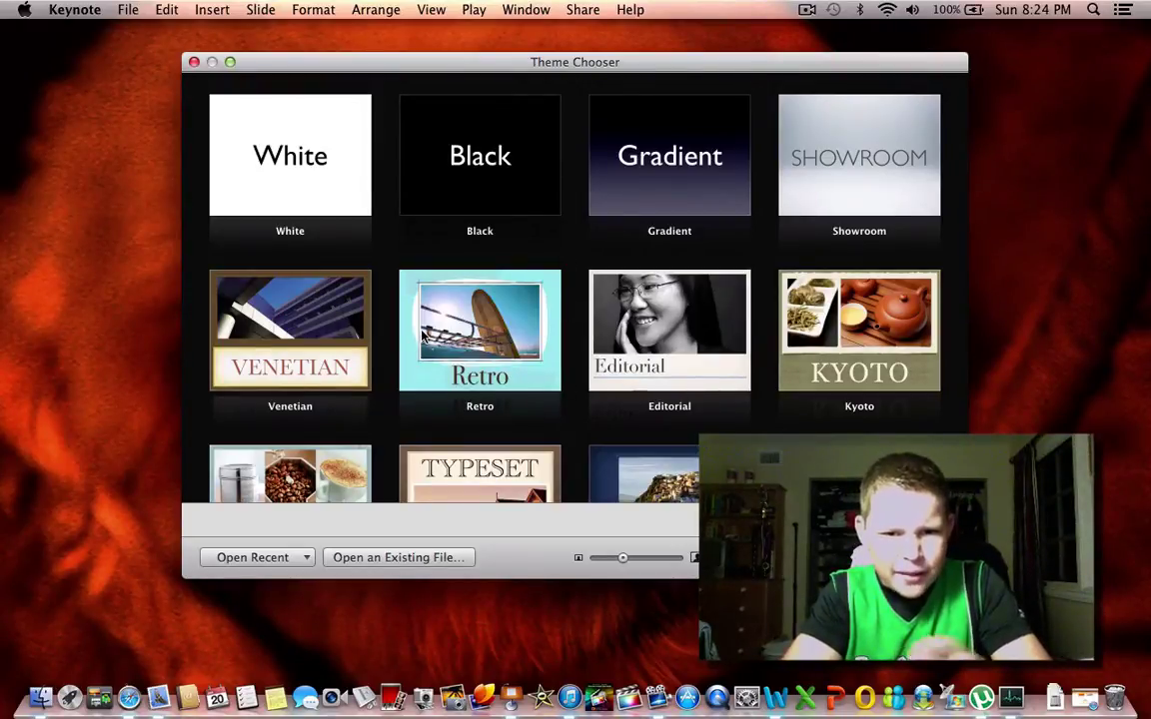
# Step: Create a new presentation from the Gradient theme
pyautogui.click(679, 197)
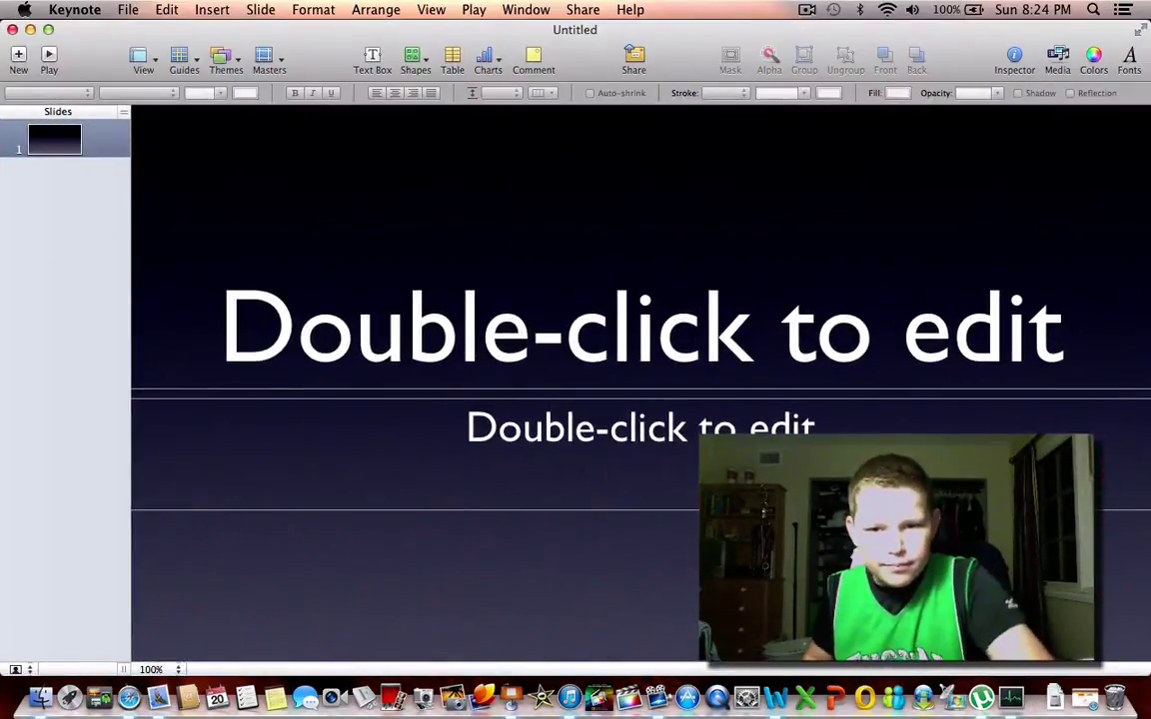
# Step: Title the slide 'TechReviewsUWant' and enter the presenter's name as the subtitle
pyautogui.doubleClick(725, 352)
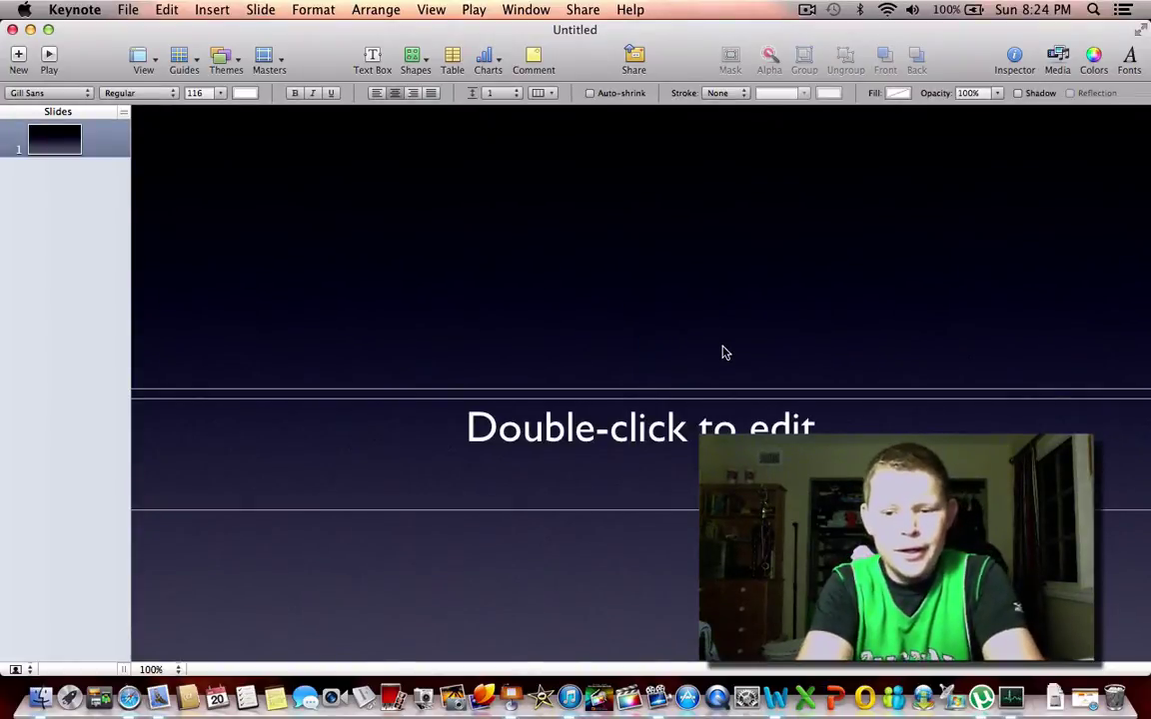
pyautogui.write('Tech')
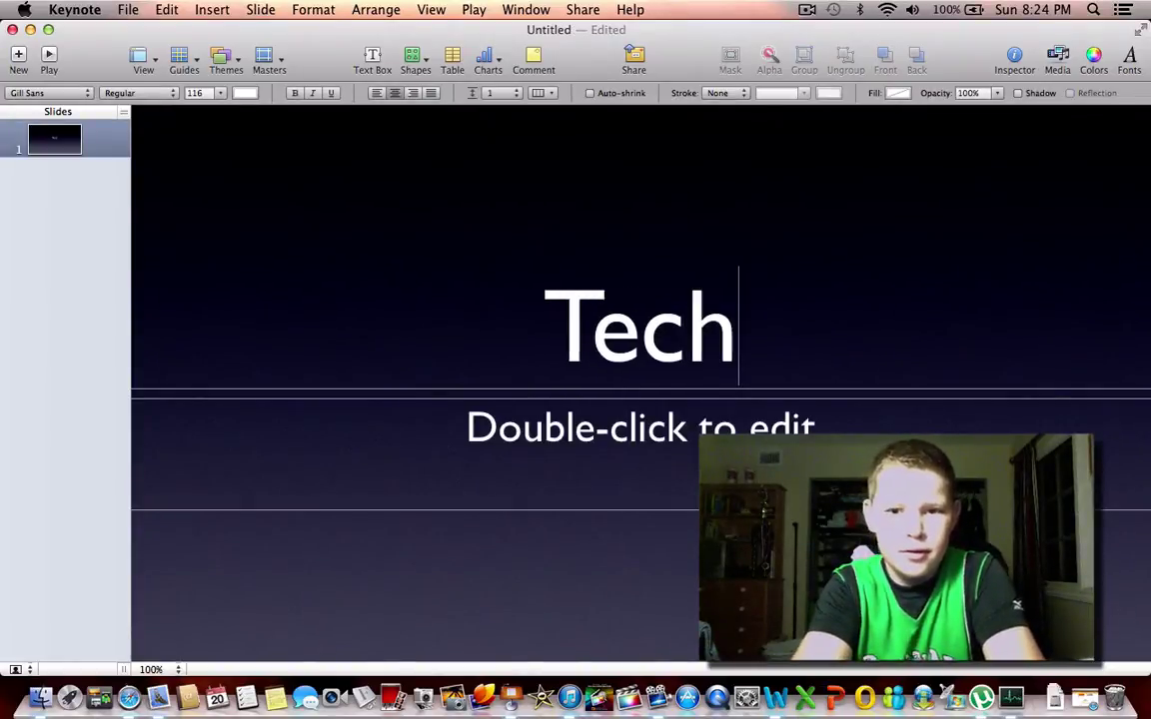
pyautogui.write('Reviews')
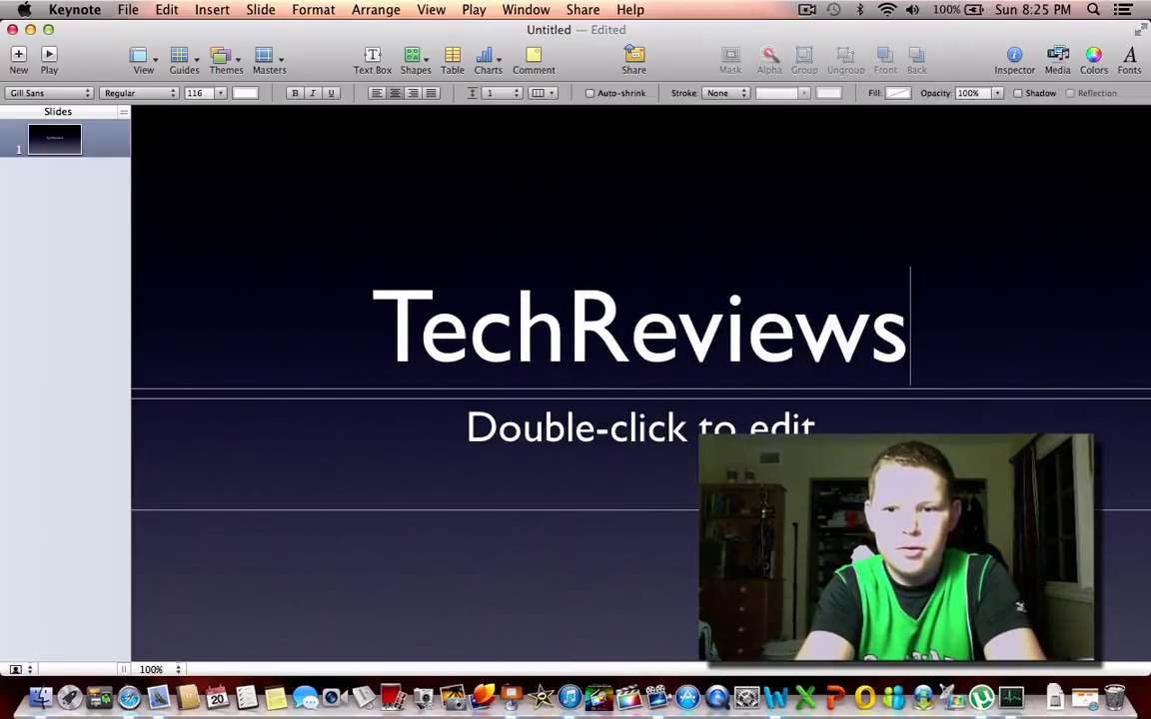
pyautogui.write('UWant')
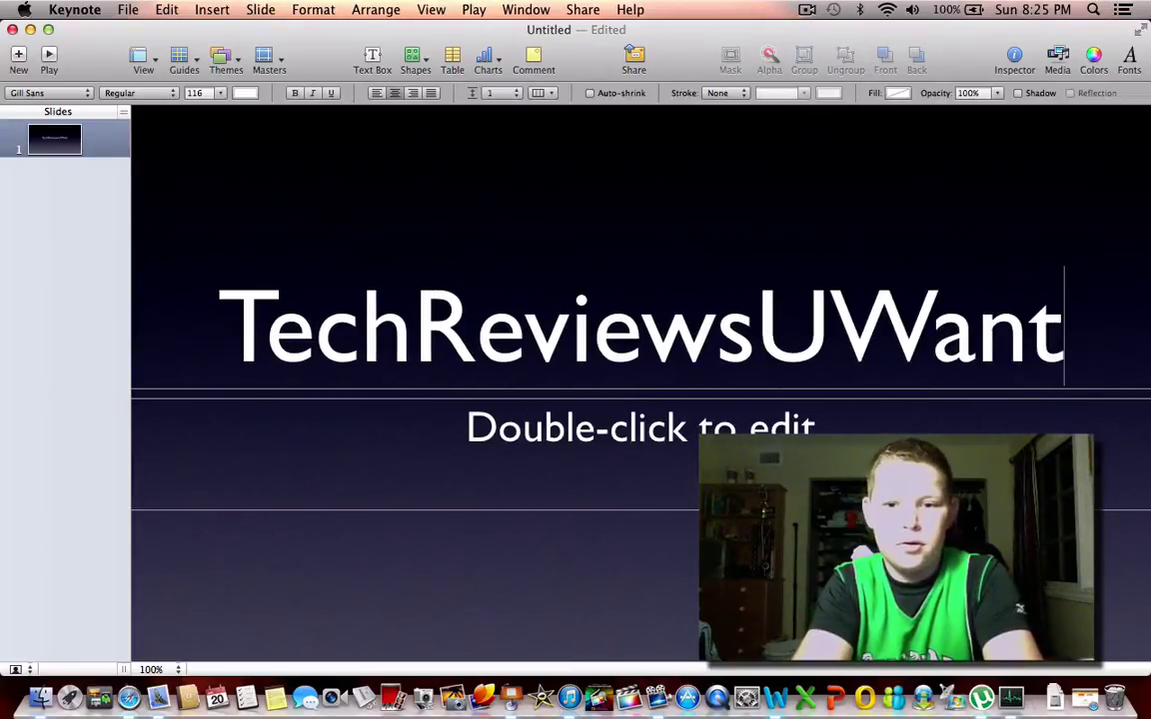
pyautogui.click(674, 435)
pyautogui.doubleClick(671, 427)
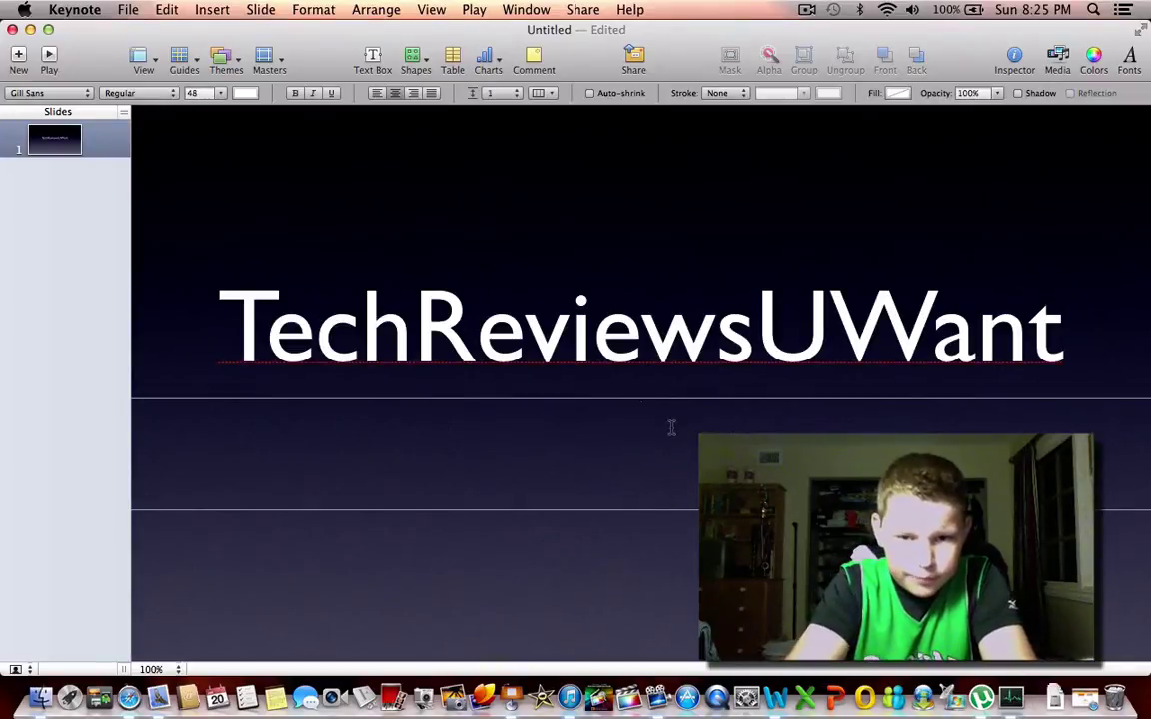
pyautogui.write('JAck')
pyautogui.press('BackSpace')
pyautogui.press('BackSpace')
pyautogui.press('BackSpace')
pyautogui.write('ack Sullivan')
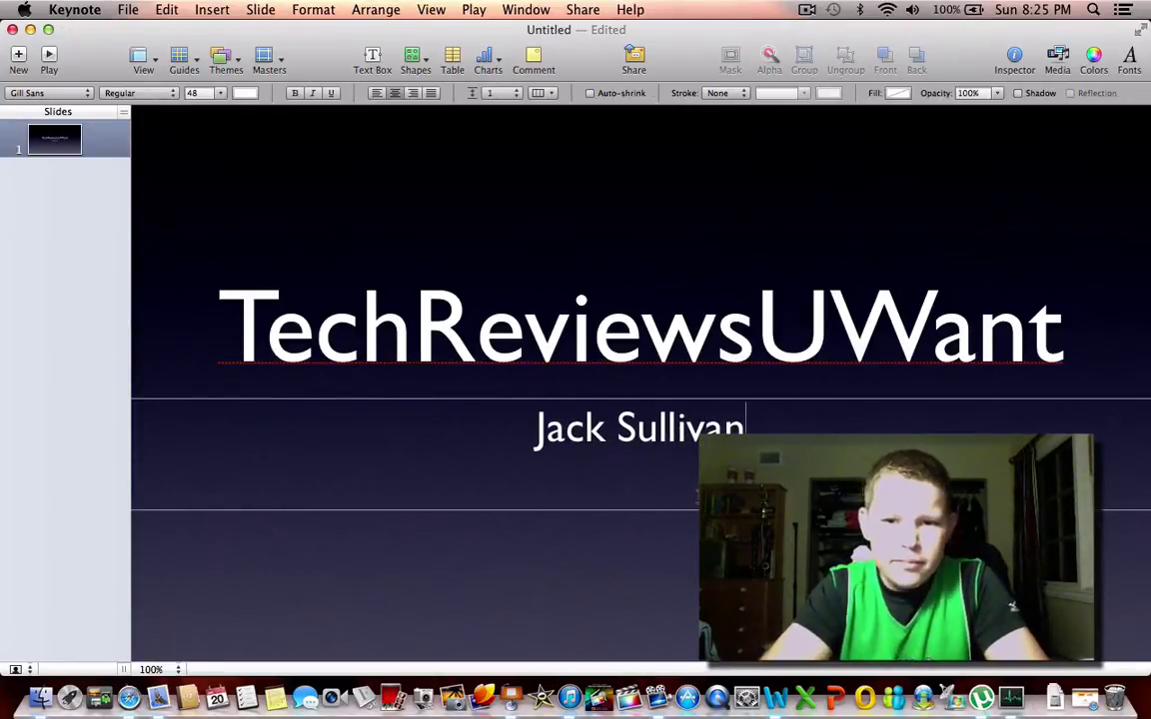
pyautogui.click(636, 360)
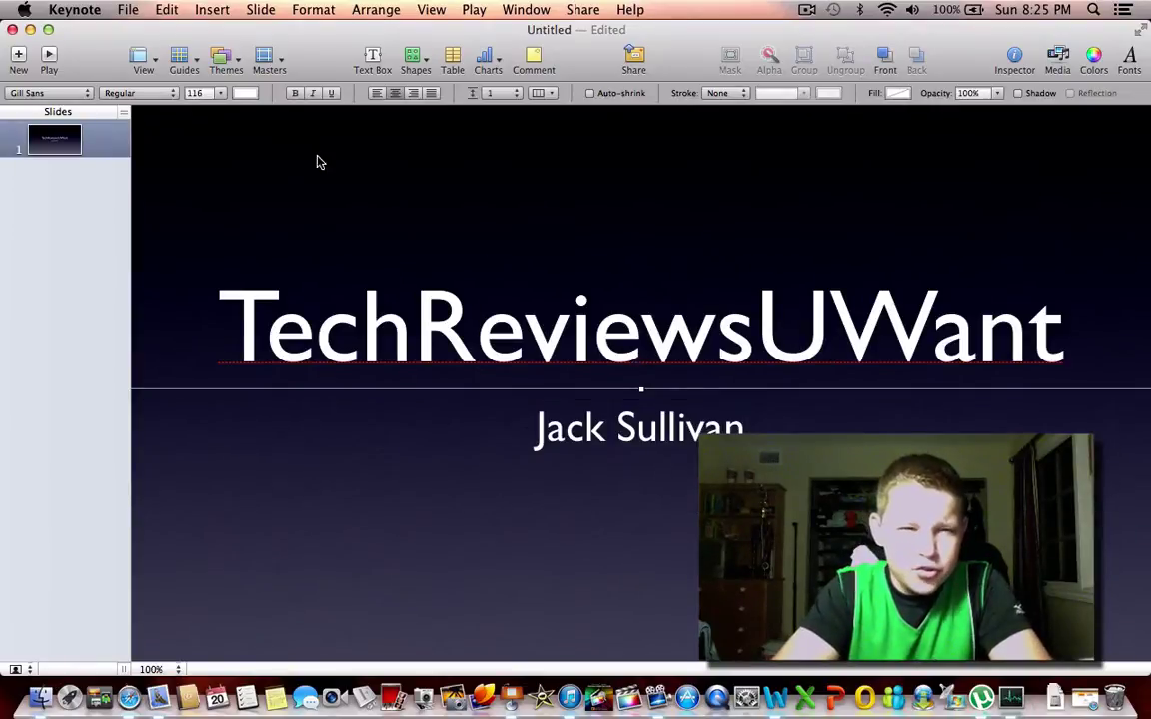
# Step: Add a second slide and look through the View and Guides options without changes
pyautogui.click(17, 58)
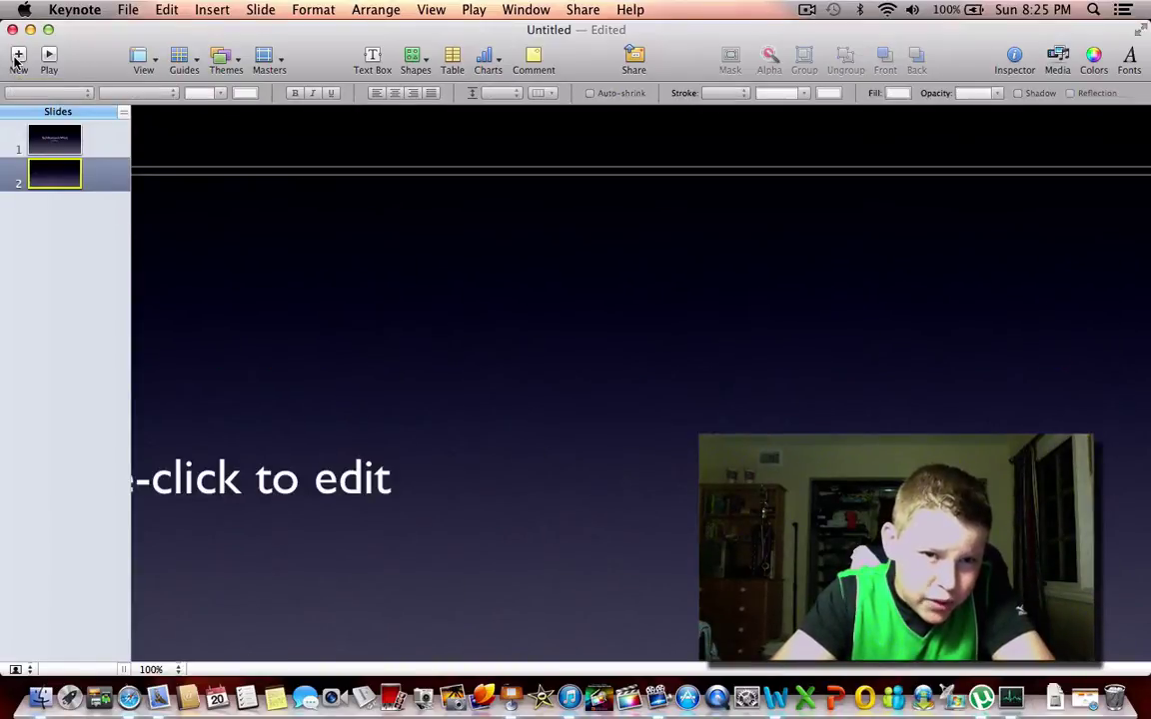
pyautogui.click(155, 62)
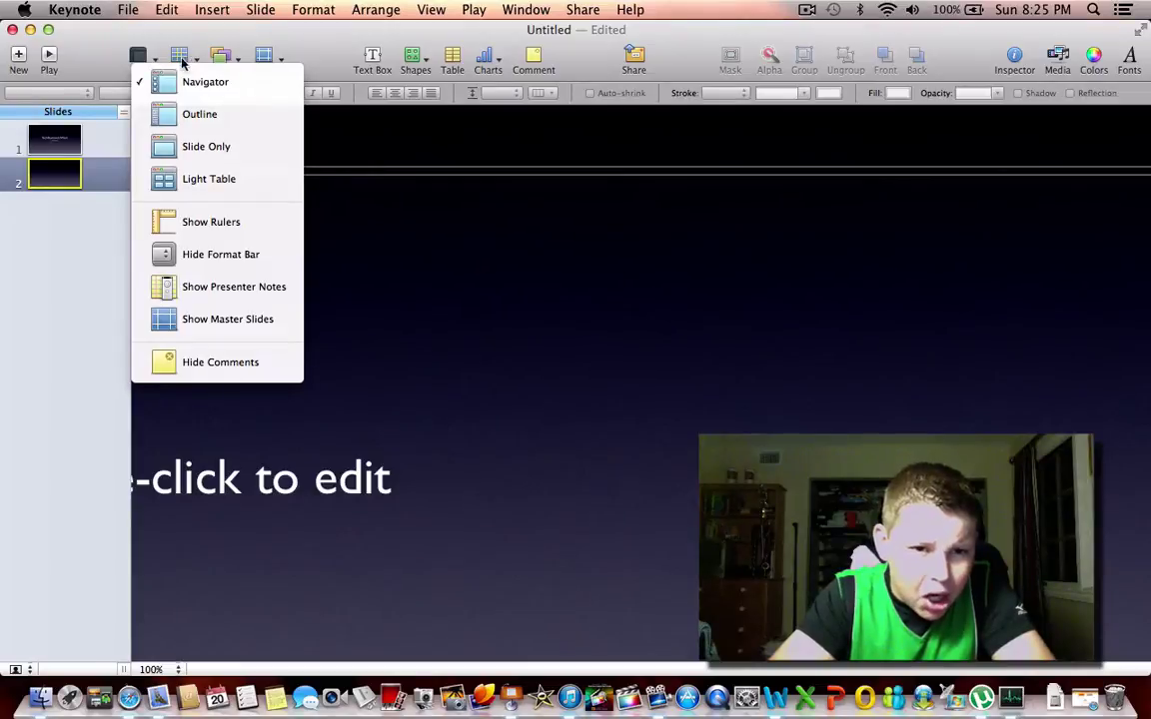
pyautogui.click(200, 60)
pyautogui.click(183, 58)
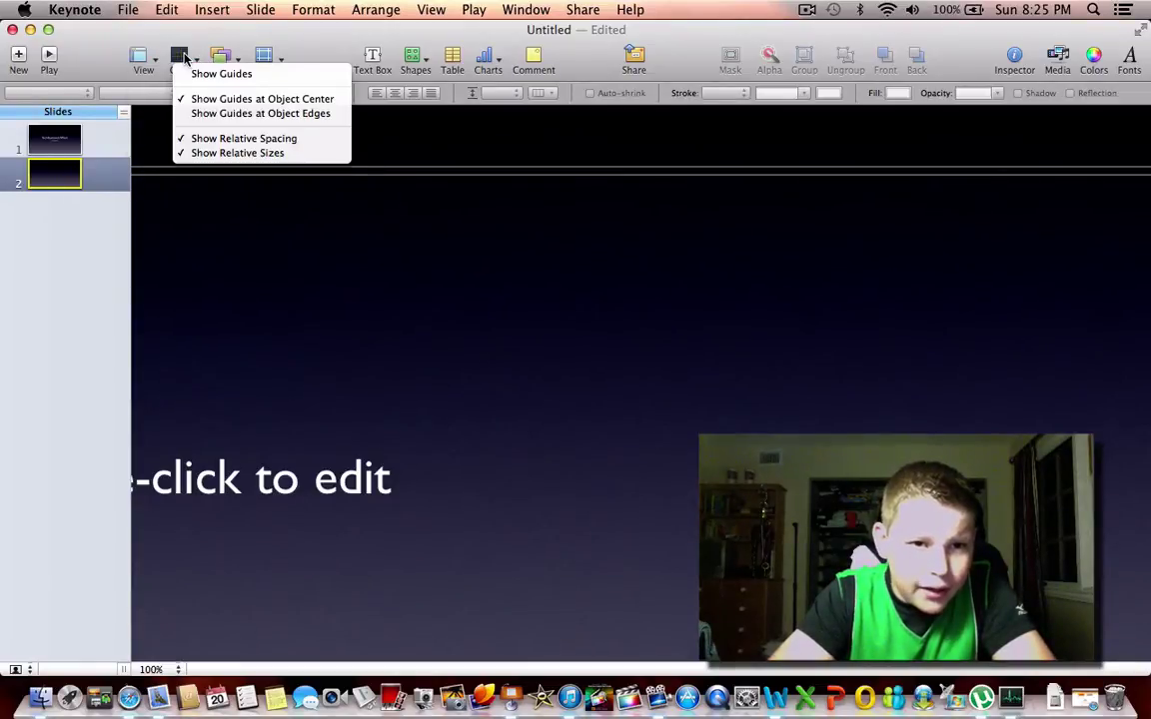
pyautogui.click(204, 57)
# Step: Reapply the Gradient theme from the Theme Chooser
pyautogui.click(226, 57)
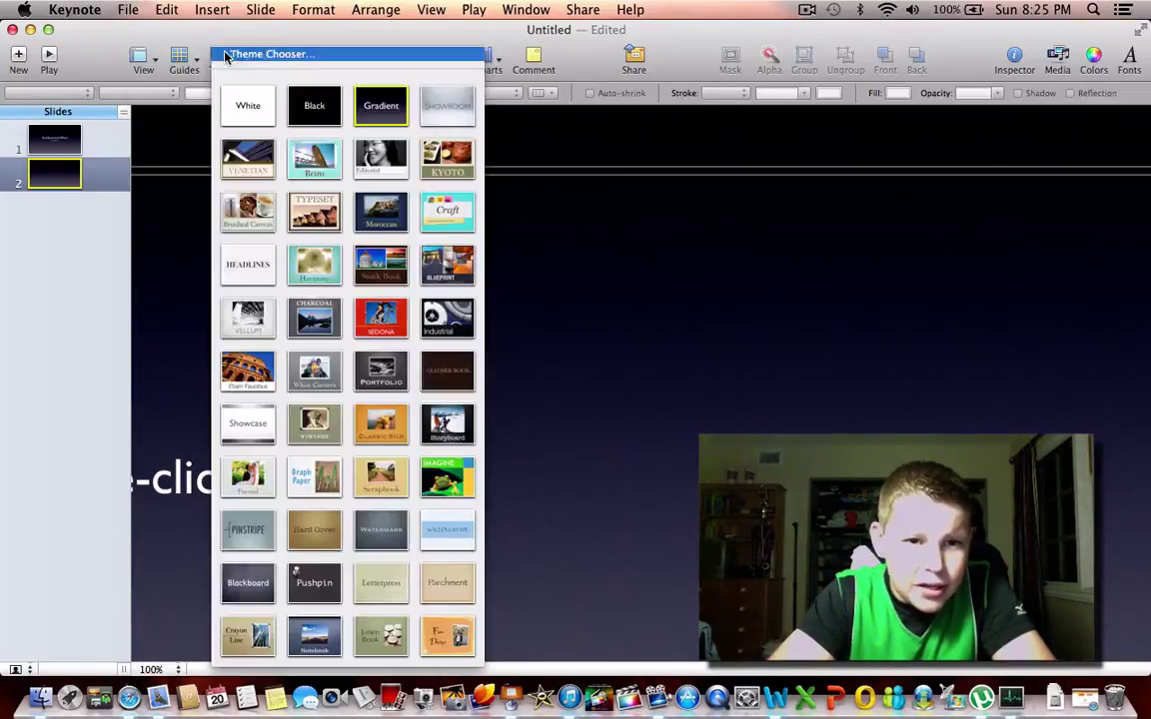
pyautogui.click(226, 54)
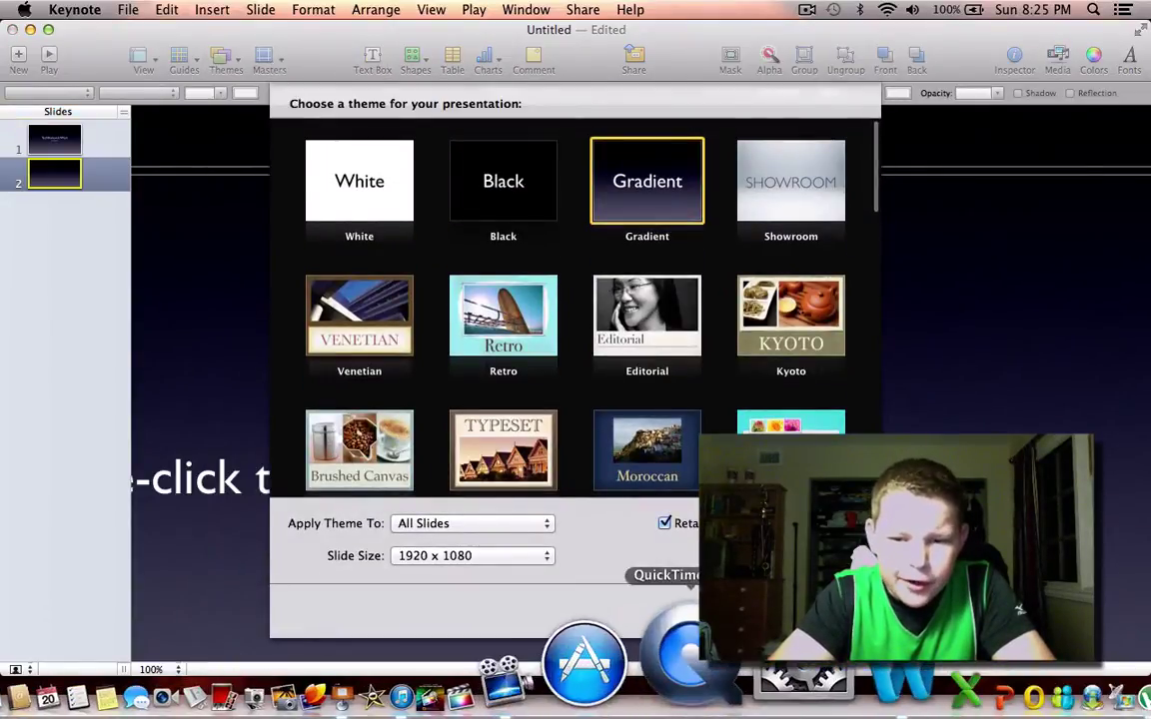
pyautogui.click(750, 612)
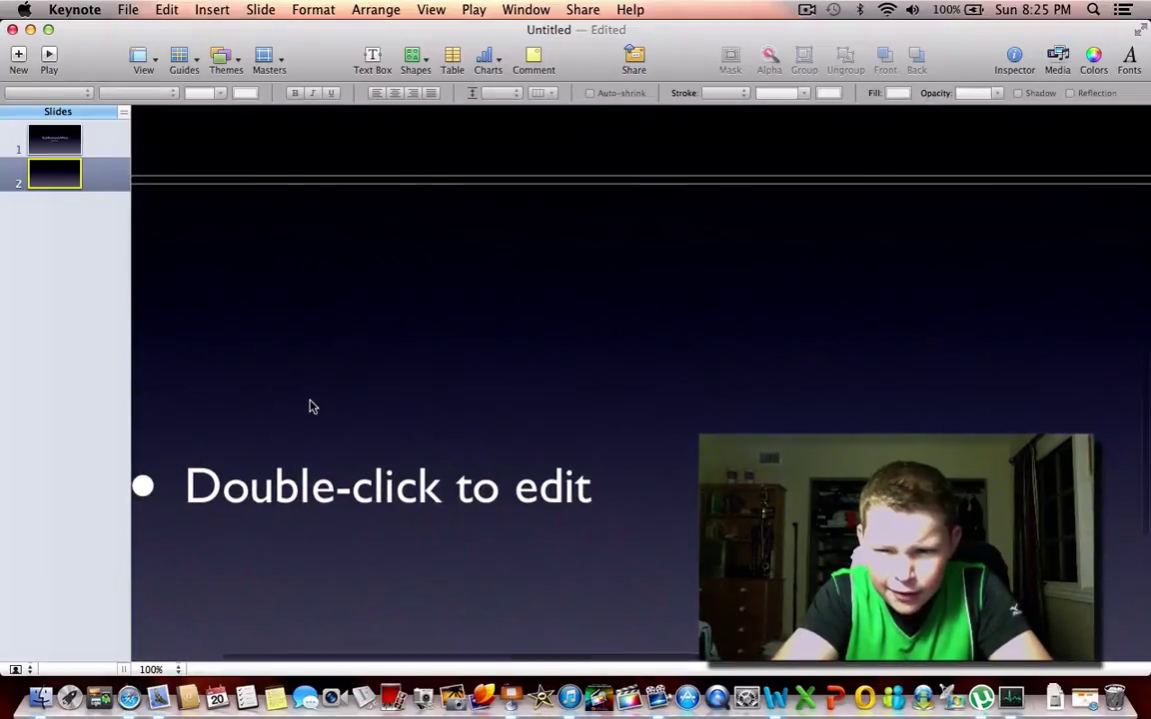
# Step: Nudge slide 2's bulleted text box right, then undo it back to centre
pyautogui.click(671, 501)
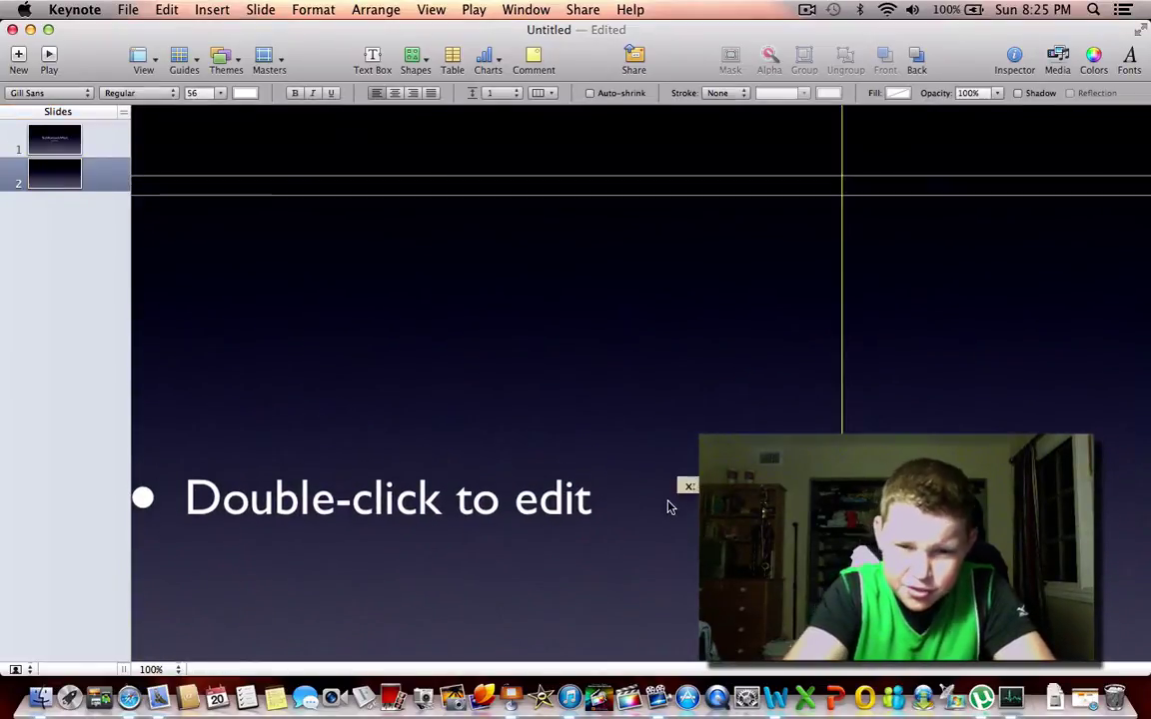
pyautogui.hotkey('shift', 'Right')
pyautogui.hotkey('shift', 'Right')
pyautogui.hotkey('shift', 'Right')
pyautogui.hotkey('shift', 'Right')
pyautogui.hotkey('shift', 'Right')
pyautogui.hotkey('shift', 'Right')
pyautogui.hotkey('shift', 'Right')
pyautogui.hotkey('shift', 'Right')
pyautogui.hotkey('shift', 'Right')
pyautogui.hotkey('shift', 'Right')
pyautogui.hotkey('shift', 'Right')
pyautogui.hotkey('shift', 'Right')
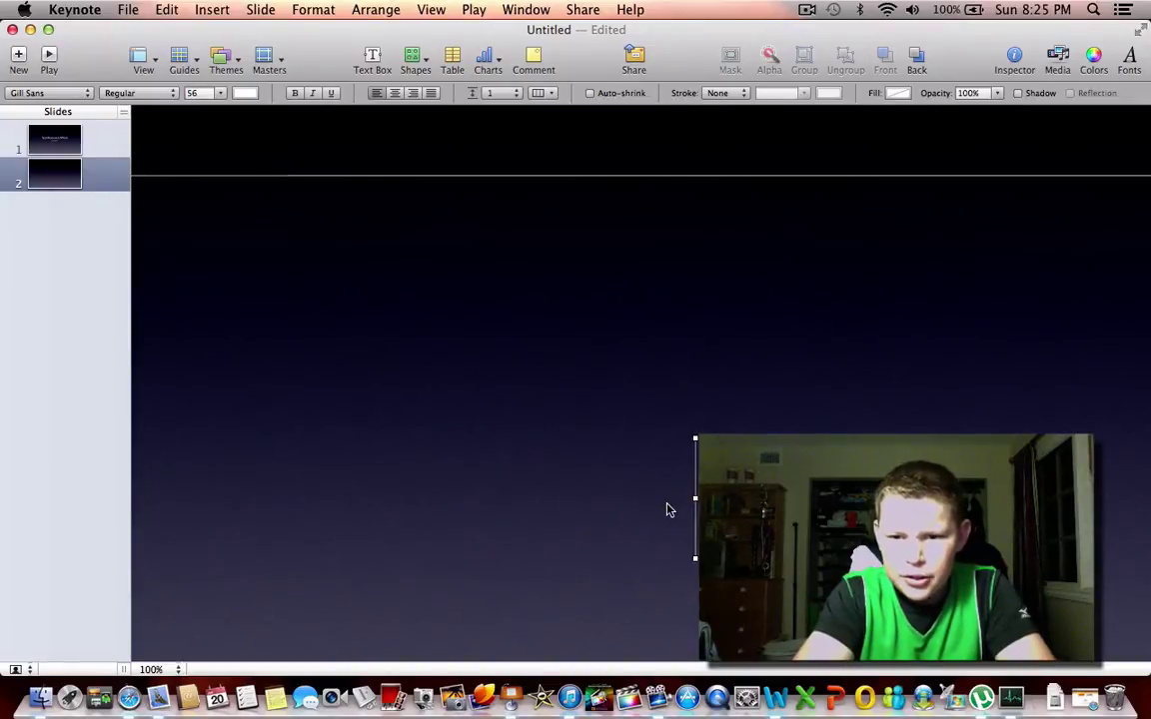
pyautogui.press('super+z')
pyautogui.press('super+z')
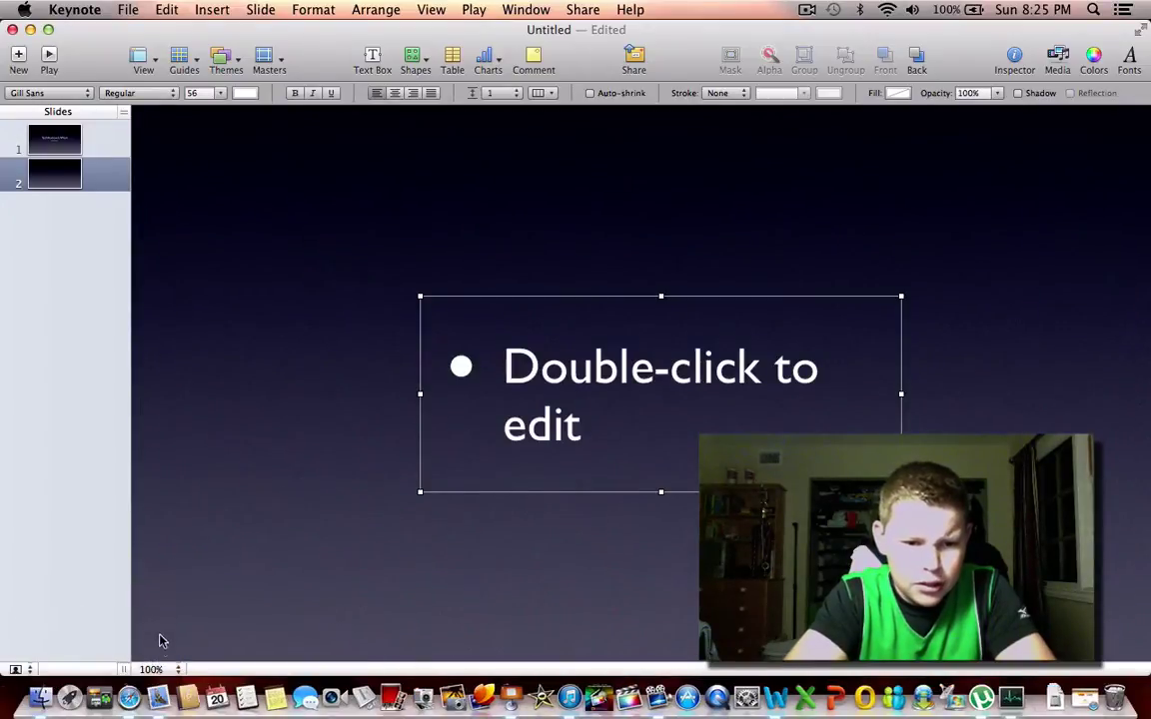
# Step: Try 25% and 75% zoom, settling the slide view at 50%
pyautogui.click(161, 671)
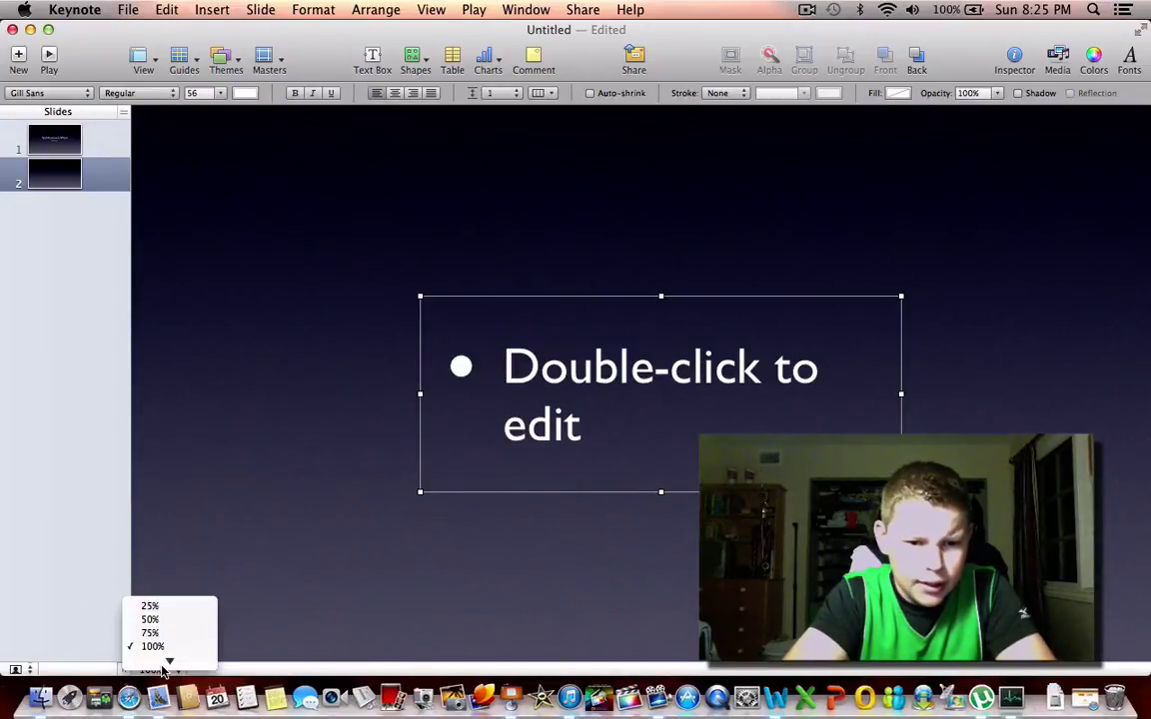
pyautogui.click(153, 607)
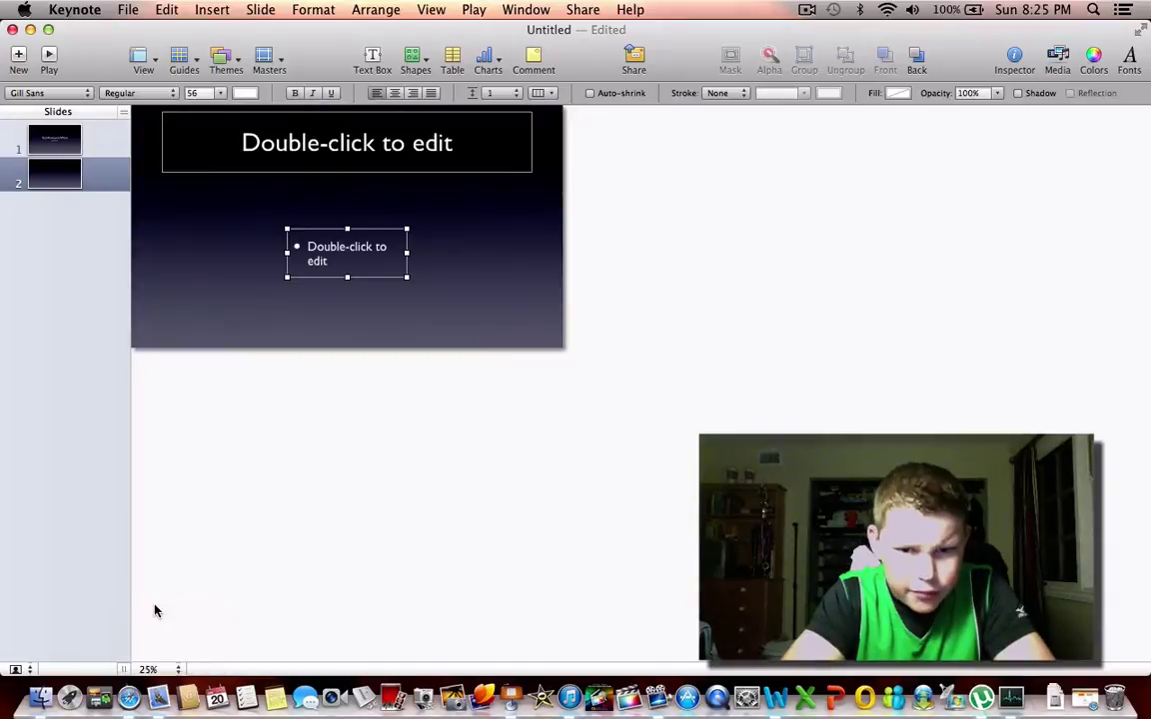
pyautogui.click(146, 669)
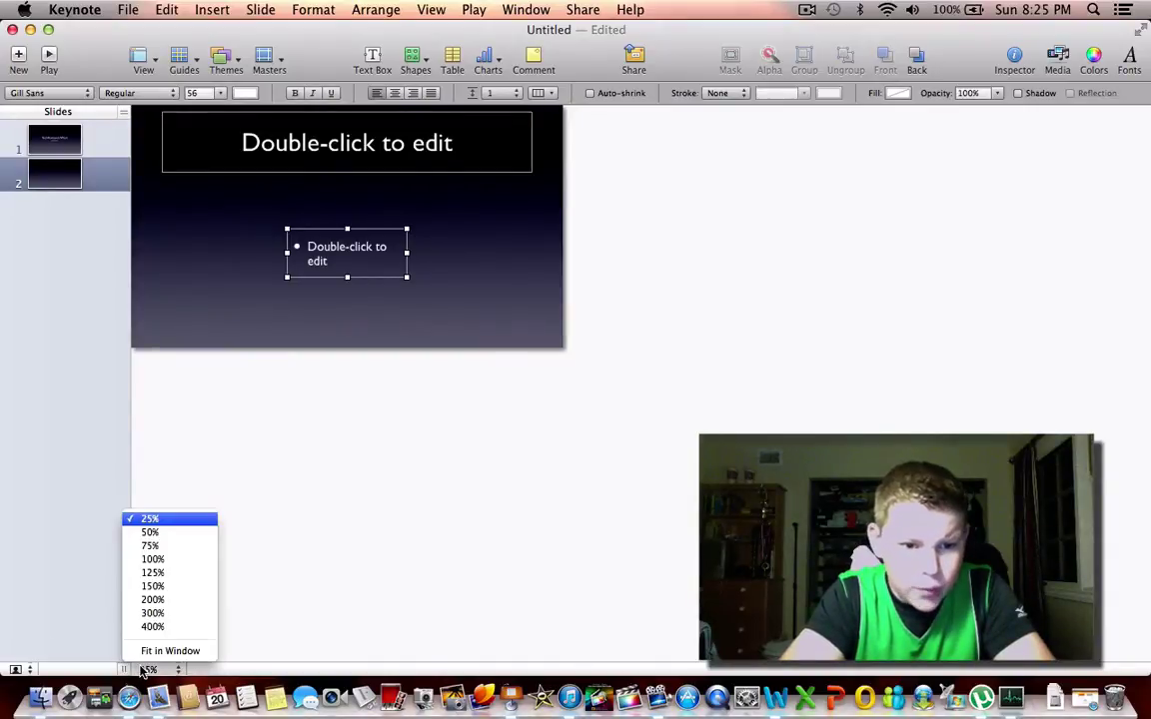
pyautogui.click(182, 546)
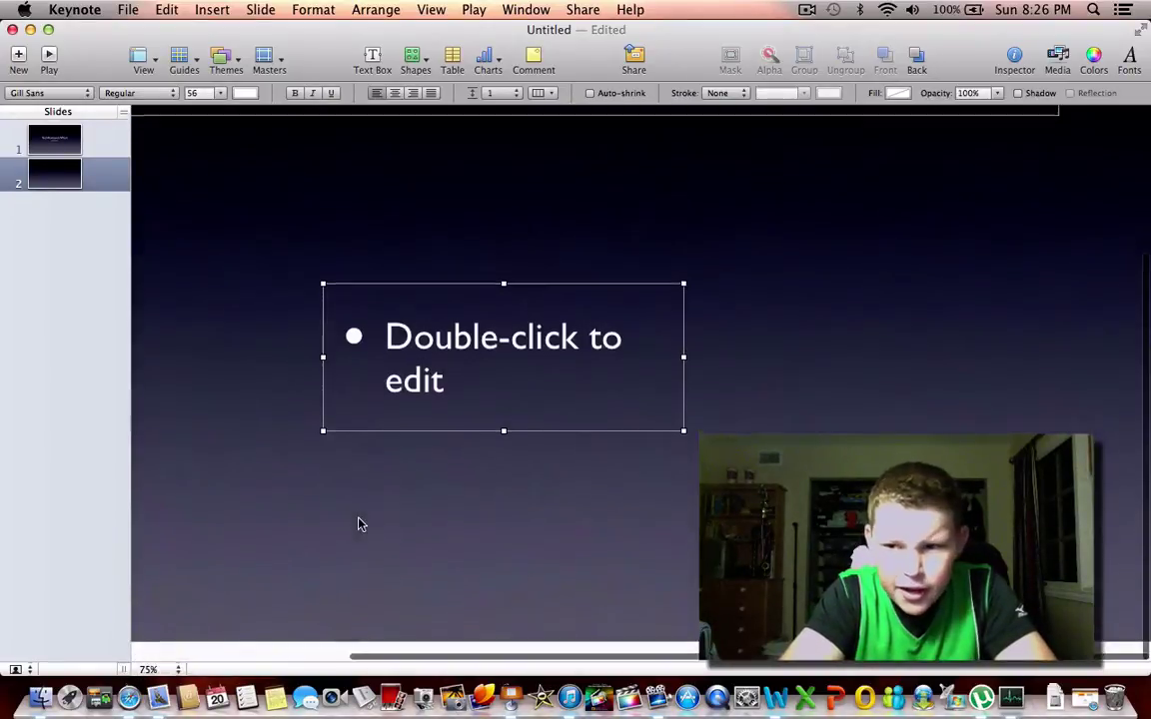
pyautogui.hscroll(-5, 360, 525)
pyautogui.scroll(4, 360, 525)
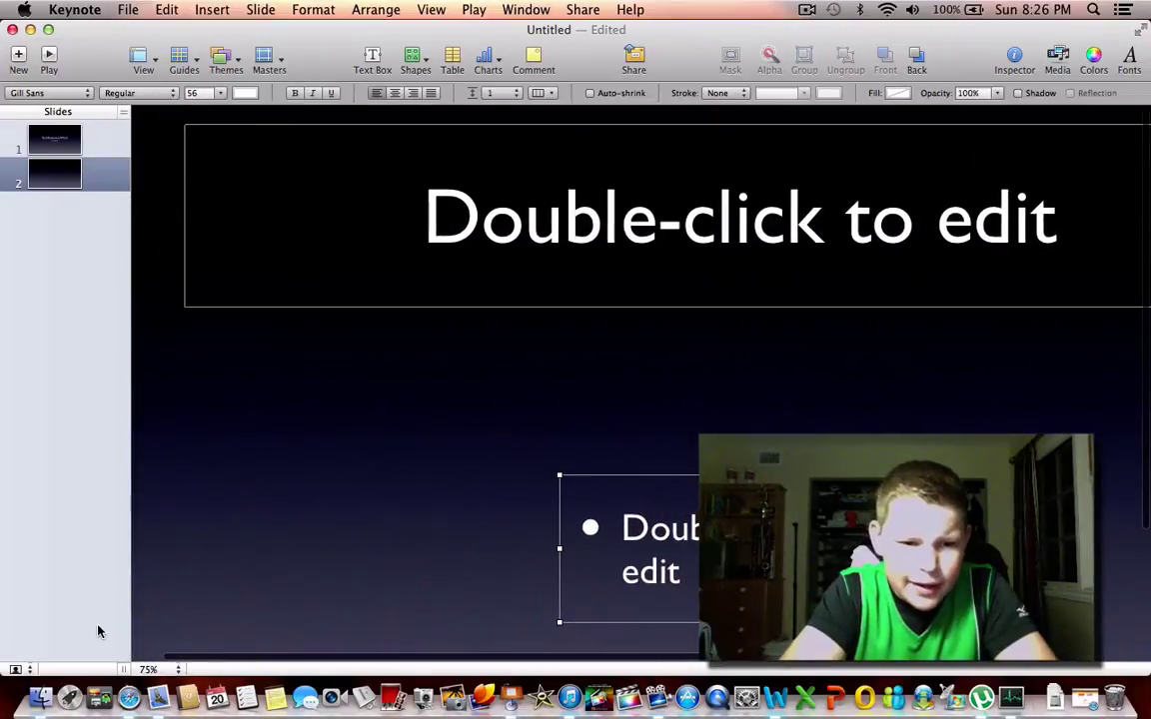
pyautogui.click(148, 670)
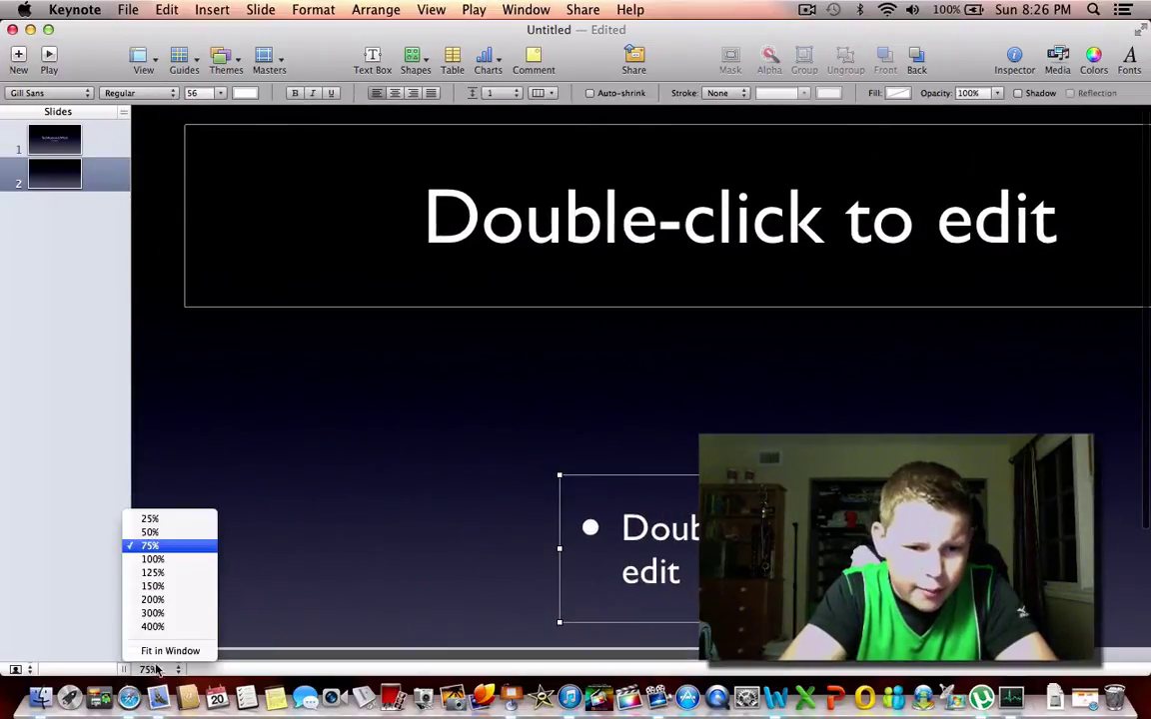
pyautogui.click(171, 536)
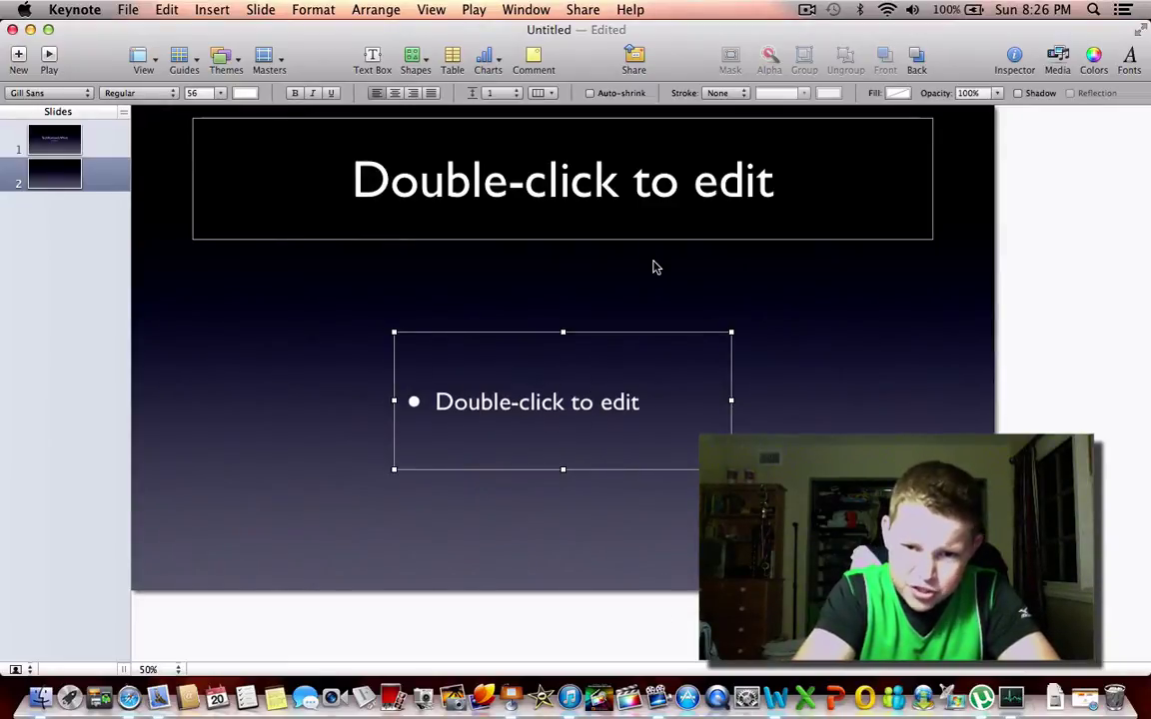
# Step: Resize the bullet text box and undo, then narrow the title box on slide 2
pyautogui.moveTo(625, 422); pyautogui.dragTo(630, 414)
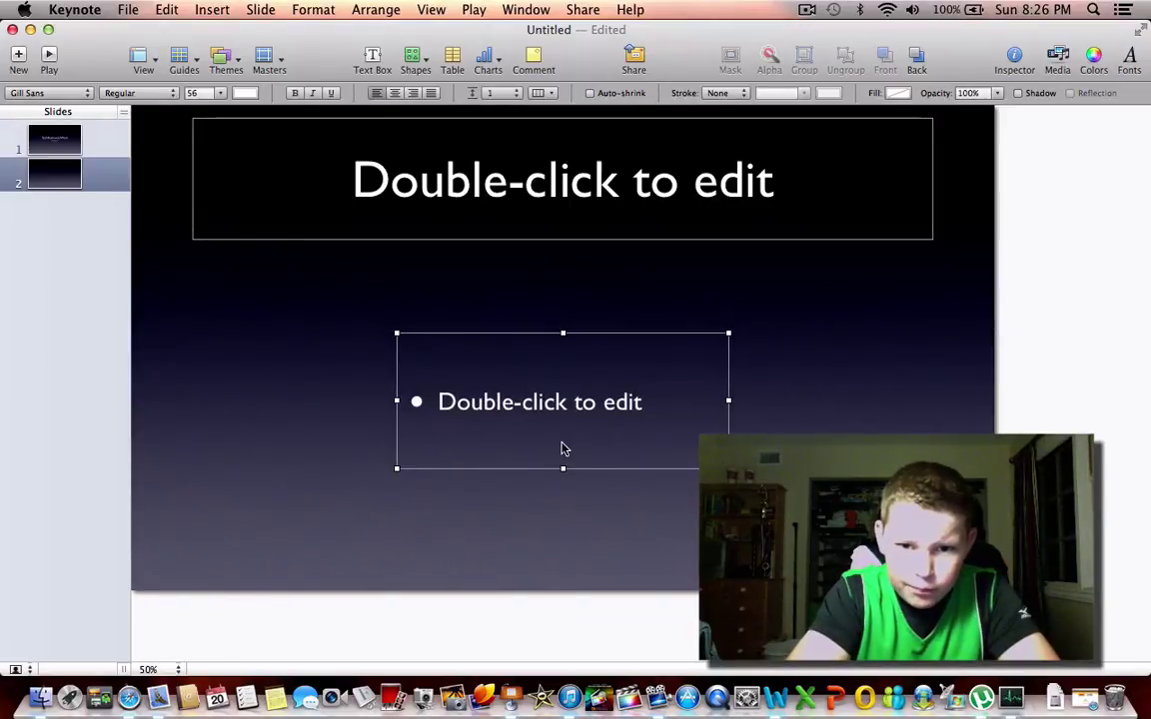
pyautogui.moveTo(554, 451); pyautogui.dragTo(536, 483)
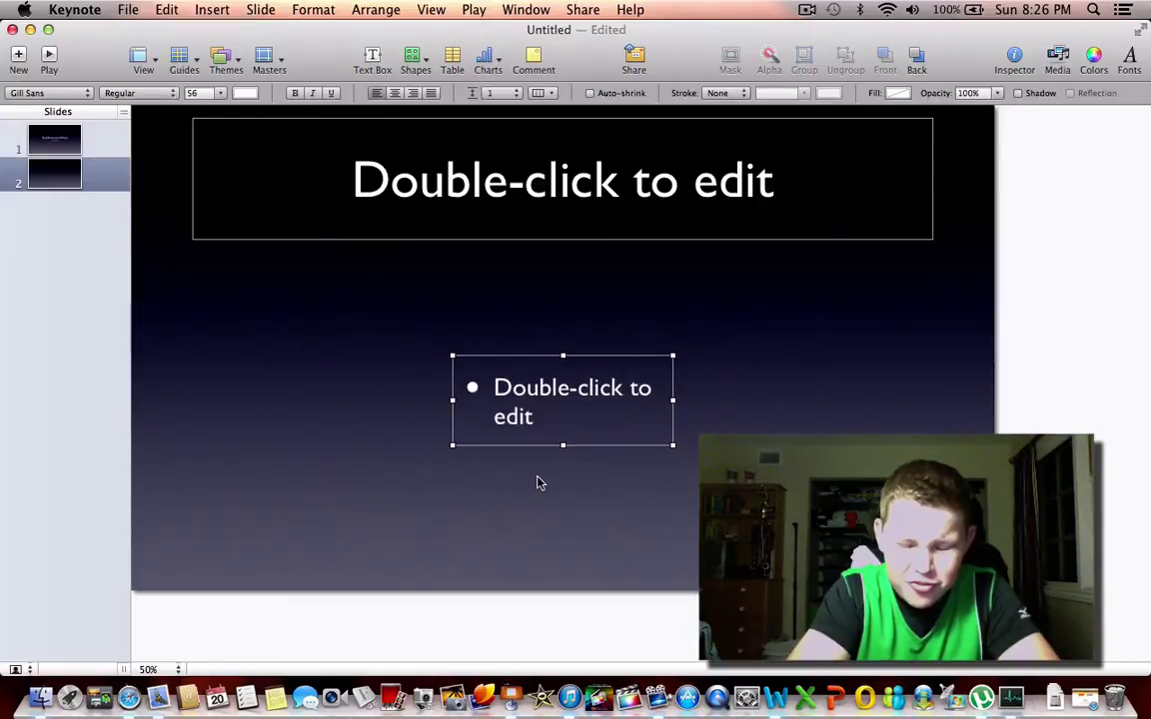
pyautogui.press('super+z')
pyautogui.press('super+z')
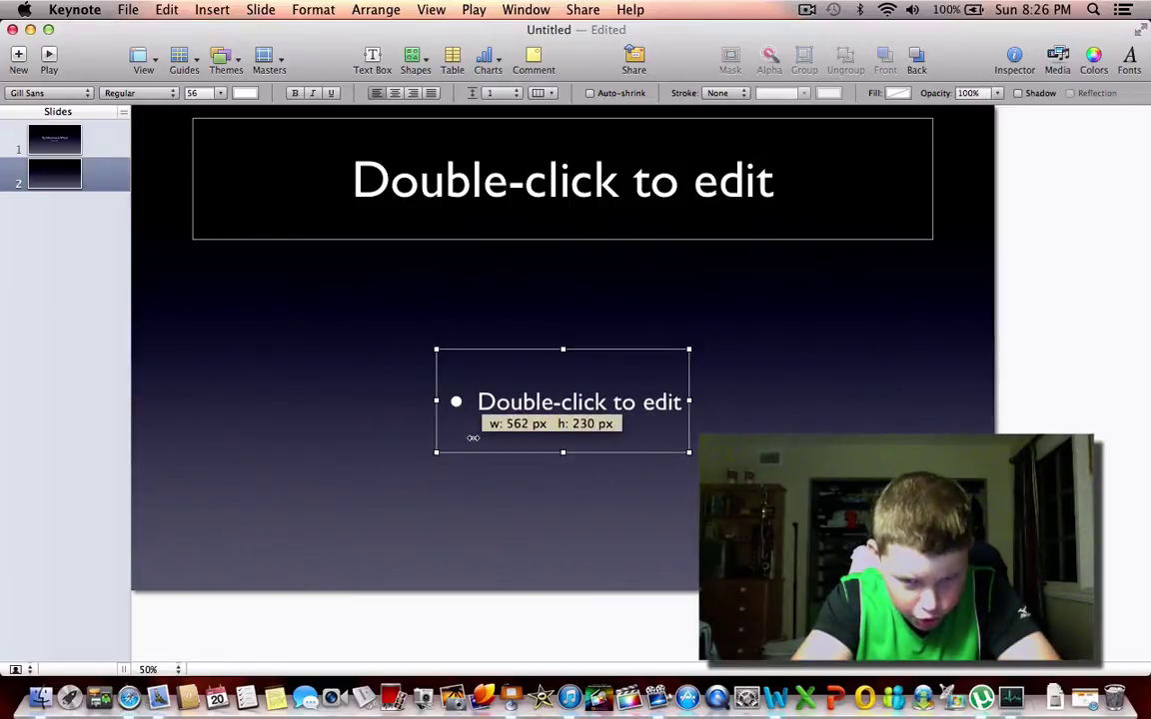
pyautogui.click(463, 171)
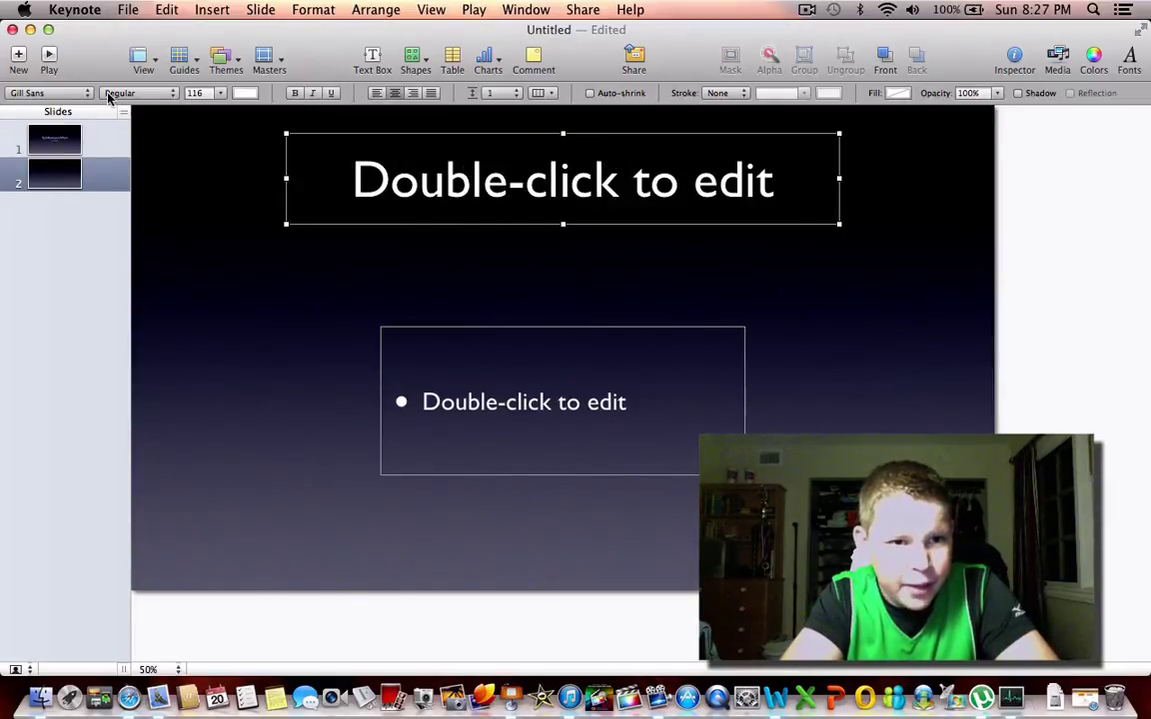
pyautogui.click(89, 184)
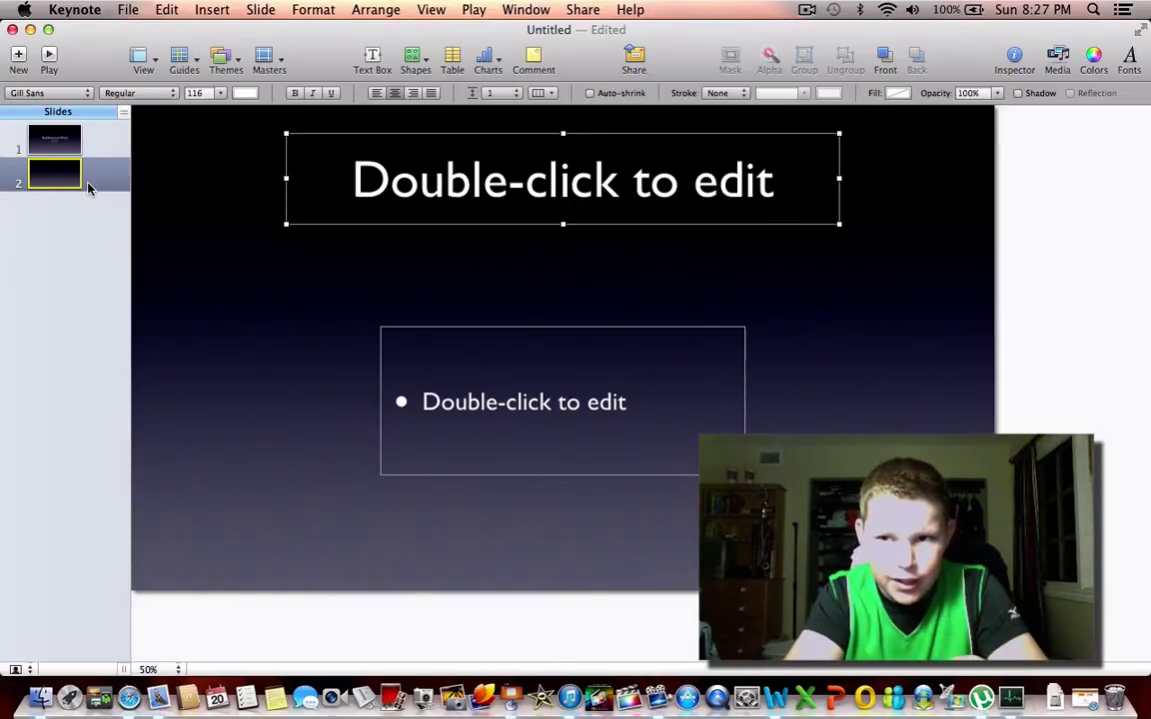
# Step: Apply the Photo – Horizontal Reflection layout and caption the photo 'SULLY' beneath it
pyautogui.click(264, 60)
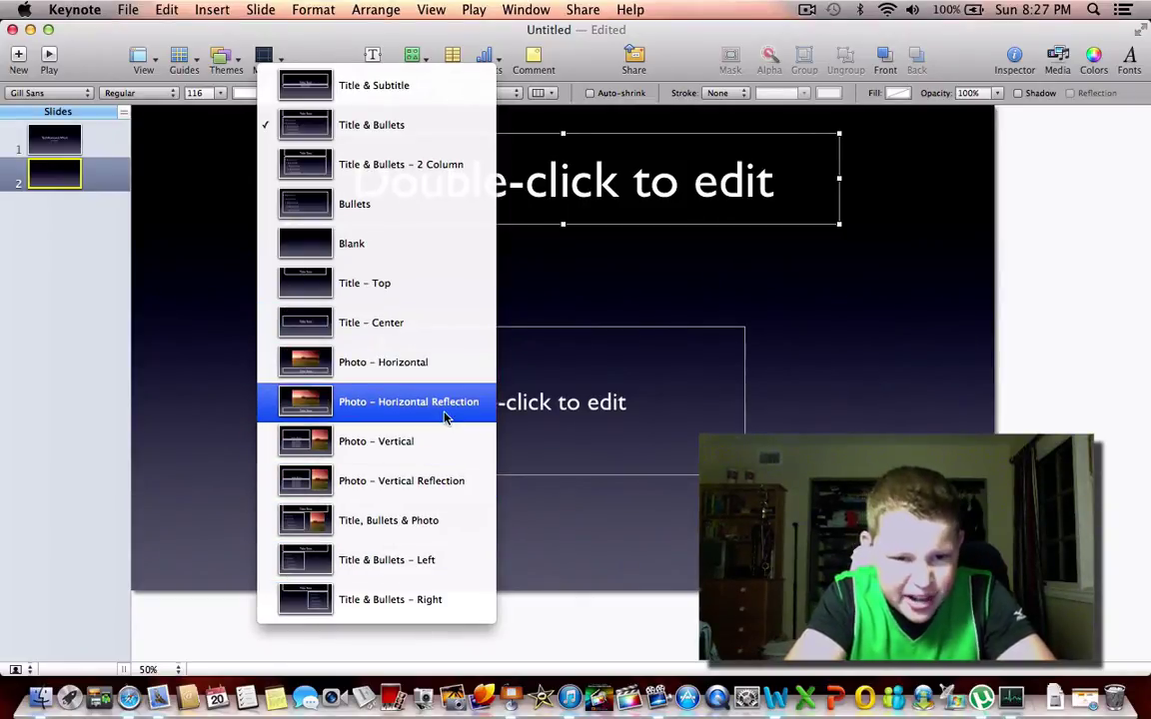
pyautogui.click(442, 421)
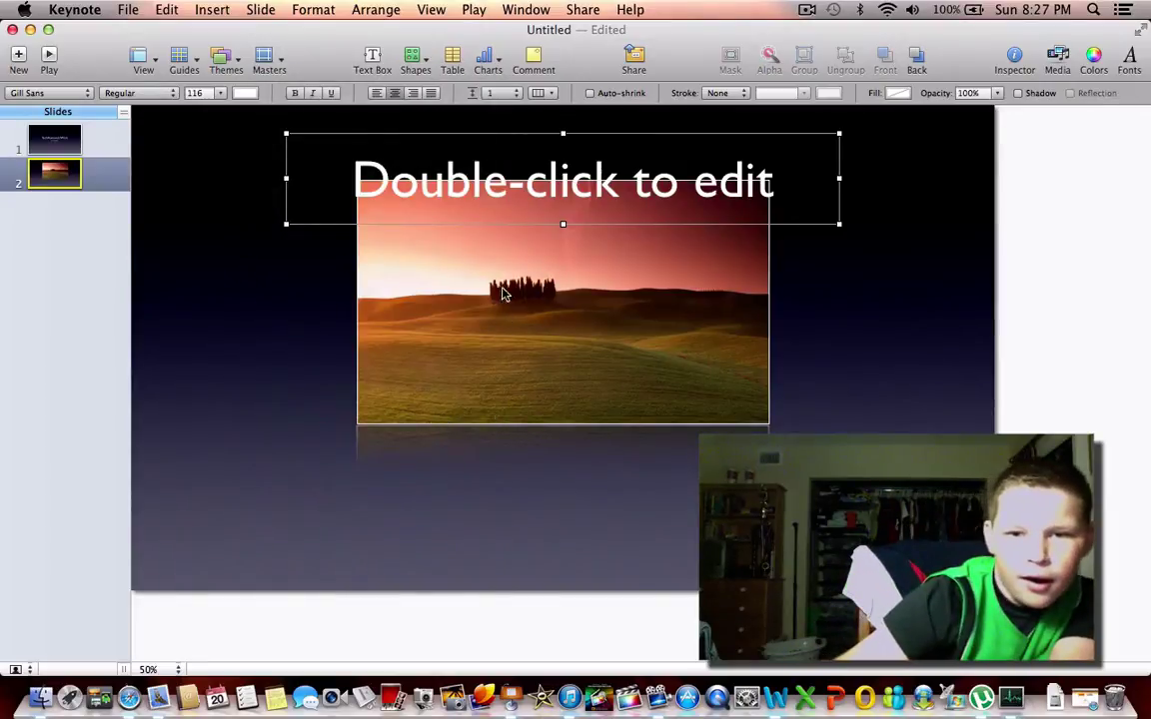
pyautogui.moveTo(520, 167); pyautogui.dragTo(543, 486)
pyautogui.doubleClick(540, 497)
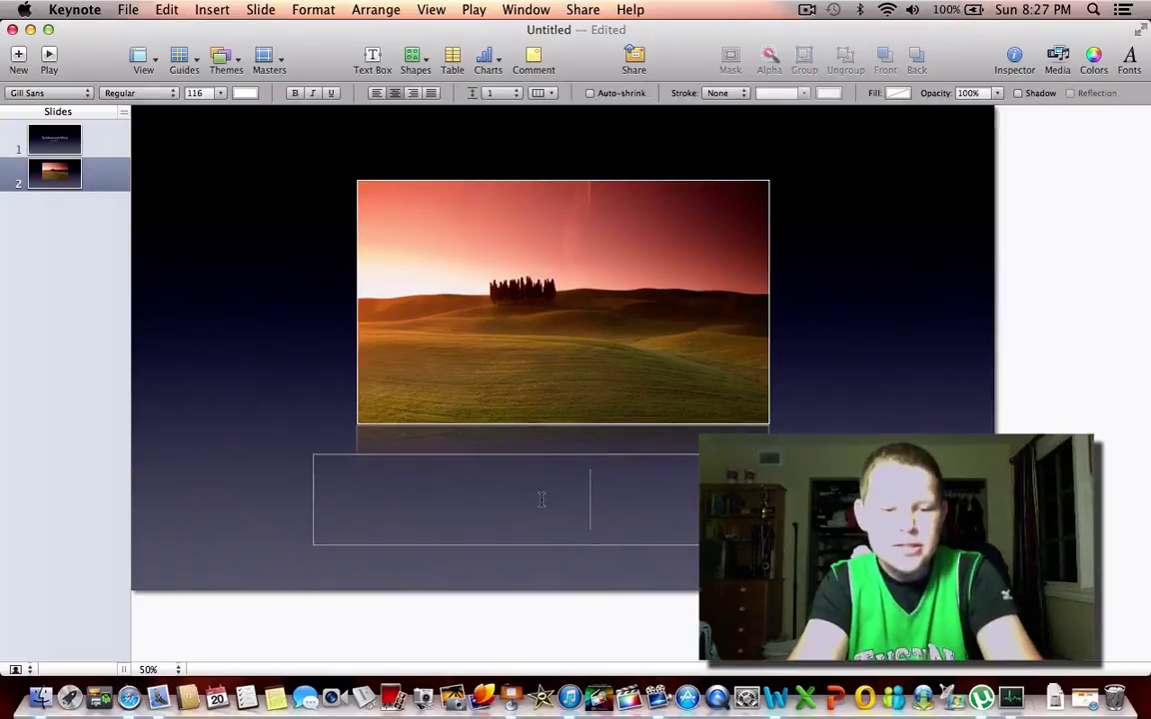
pyautogui.write('SULLY')
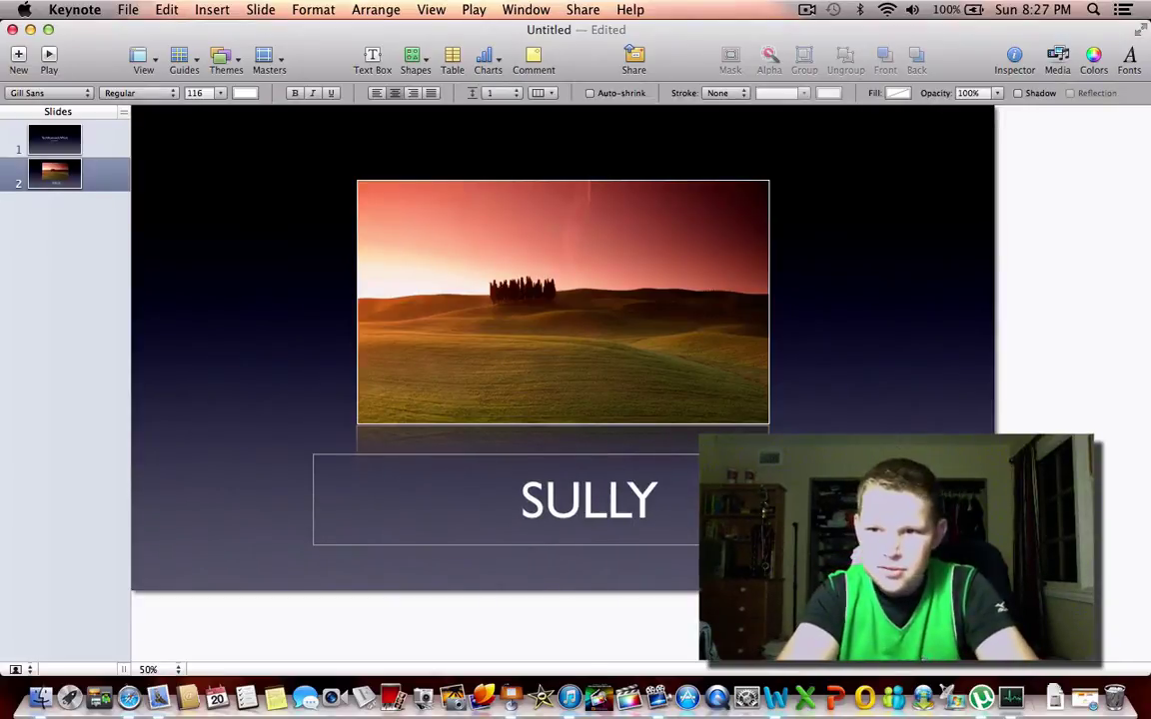
pyautogui.moveTo(882, 24); pyautogui.dragTo(802, 21)
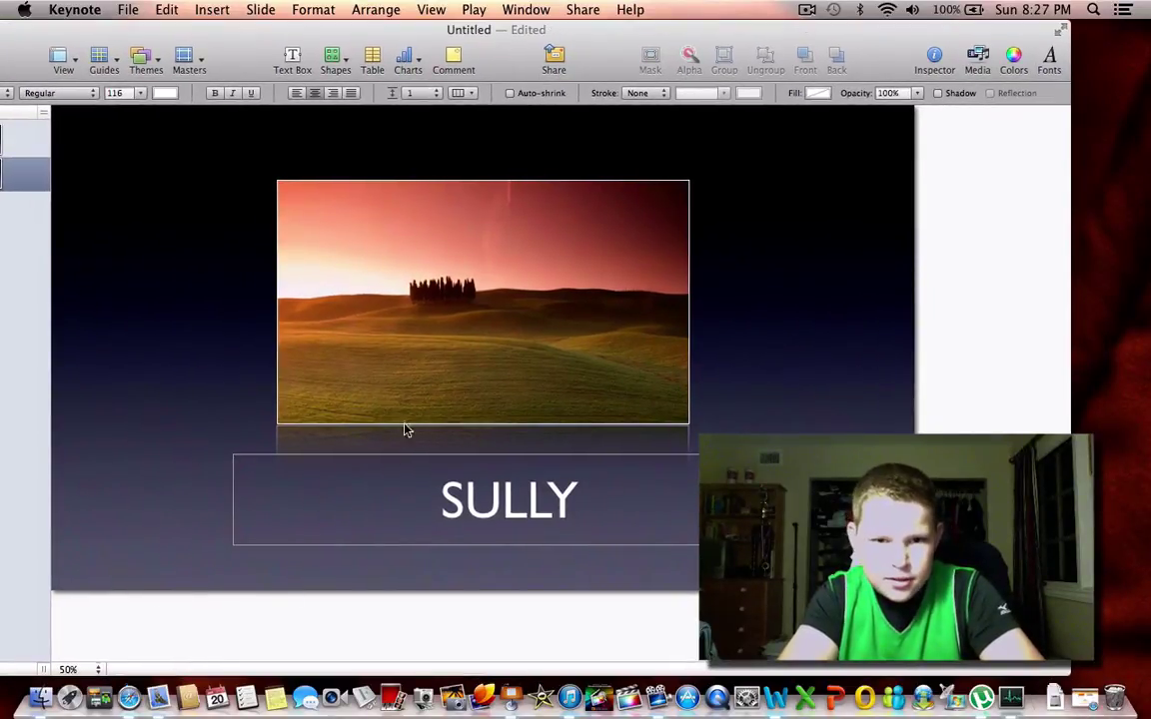
# Step: Replace slide 2's sample photo with the camera picture dragged in from Finder
pyautogui.click(437, 303)
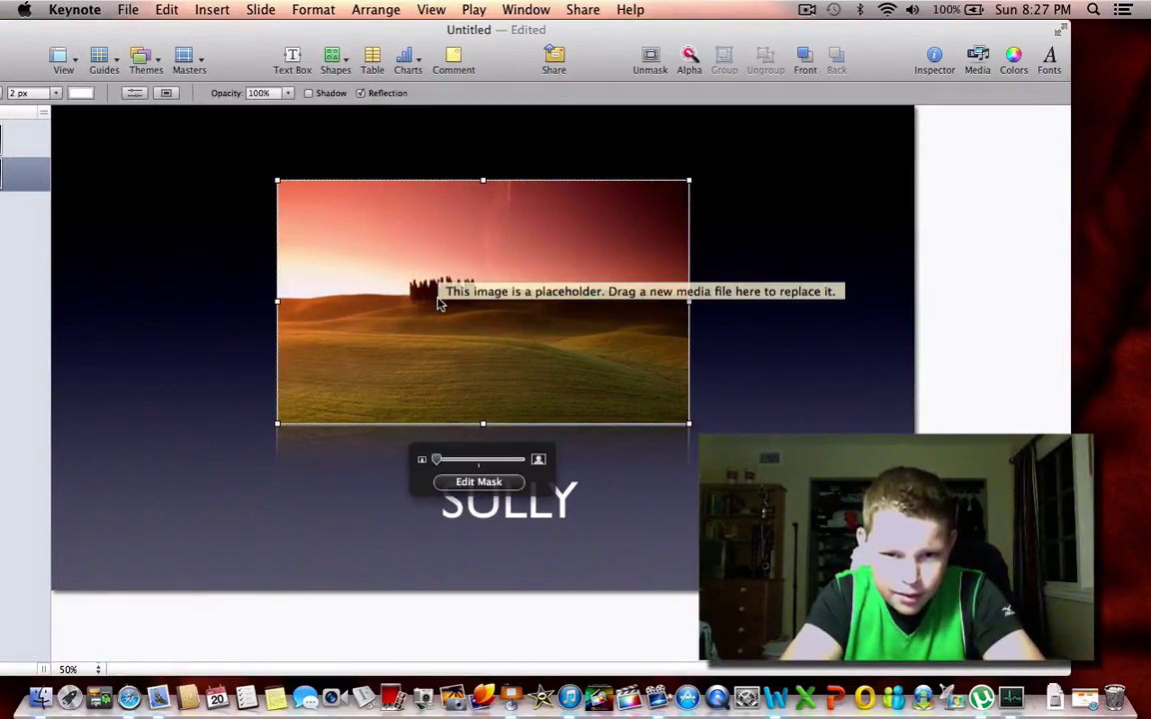
pyautogui.click(37, 689)
pyautogui.moveTo(427, 334)
pyautogui.mouseDown()
pyautogui.moveTo(389, 199)
pyautogui.moveTo(347, 180)
pyautogui.mouseUp()
pyautogui.click(241, 220)
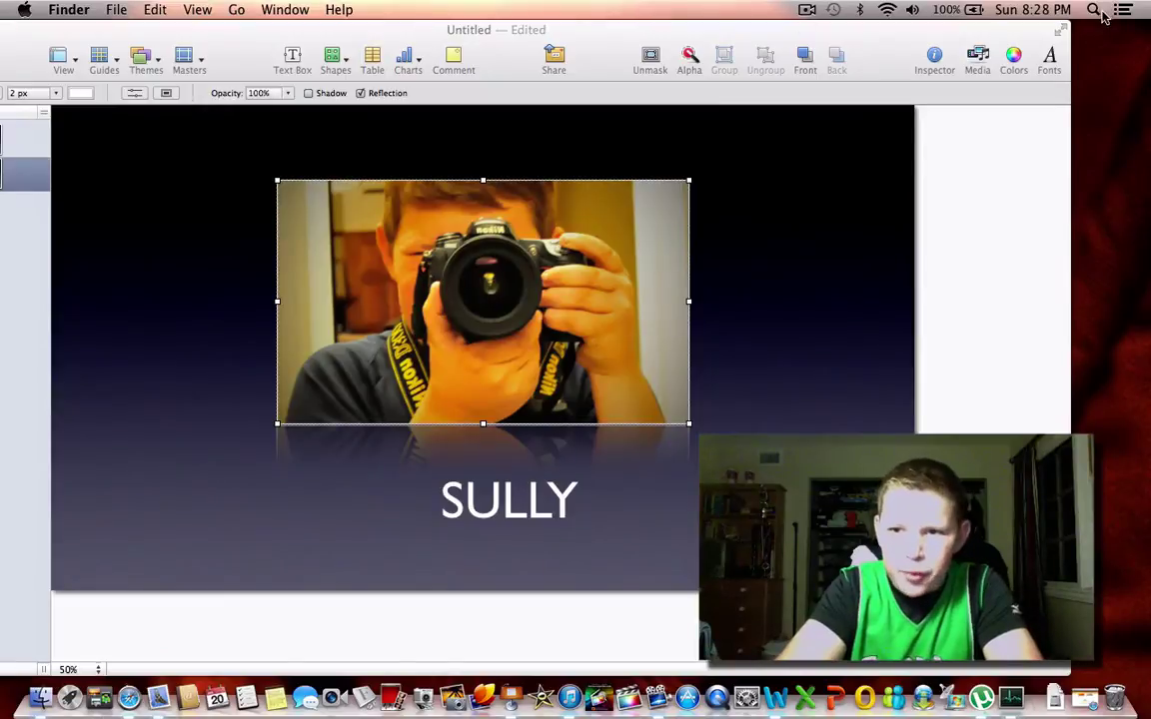
pyautogui.click(1063, 32)
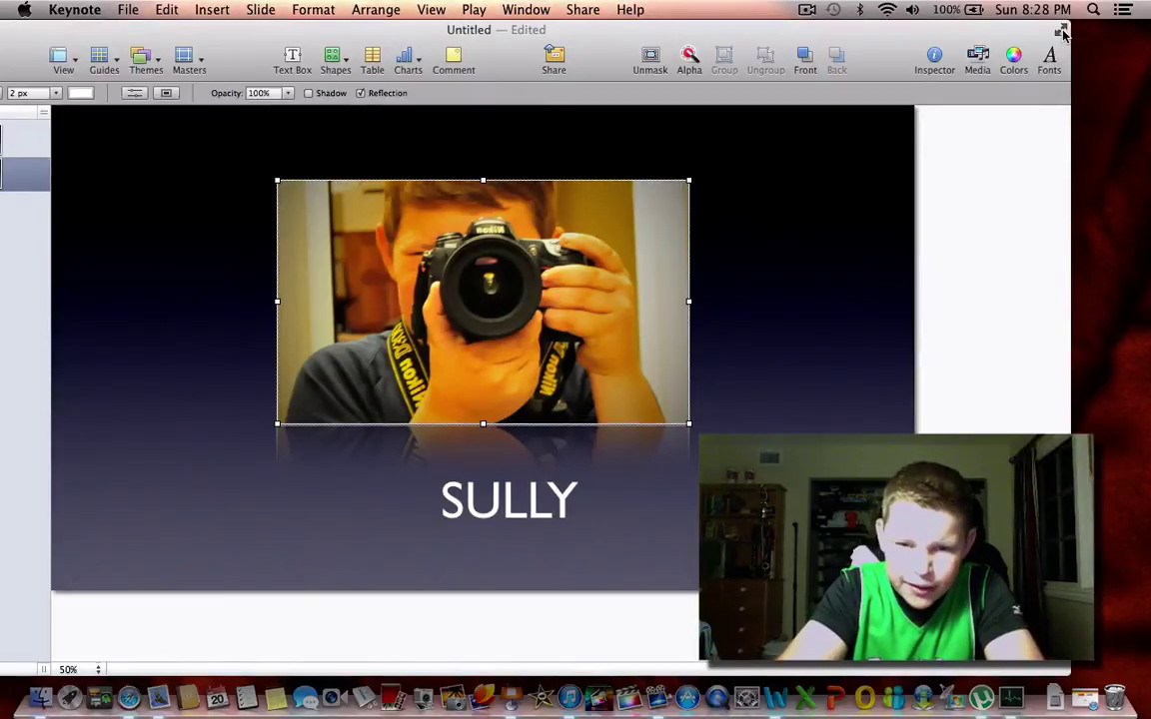
# Step: Make Keynote full-screen, check the title slide, then select slide 2's SULLY caption
pyautogui.click(1063, 32)
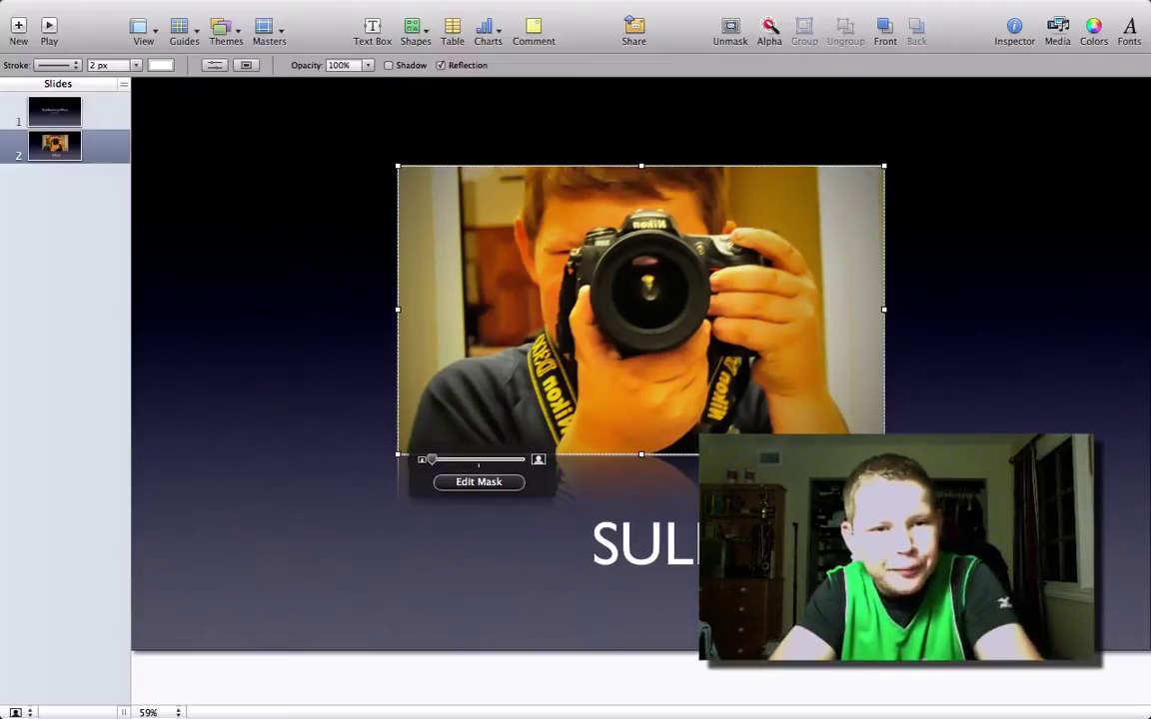
pyautogui.click(60, 111)
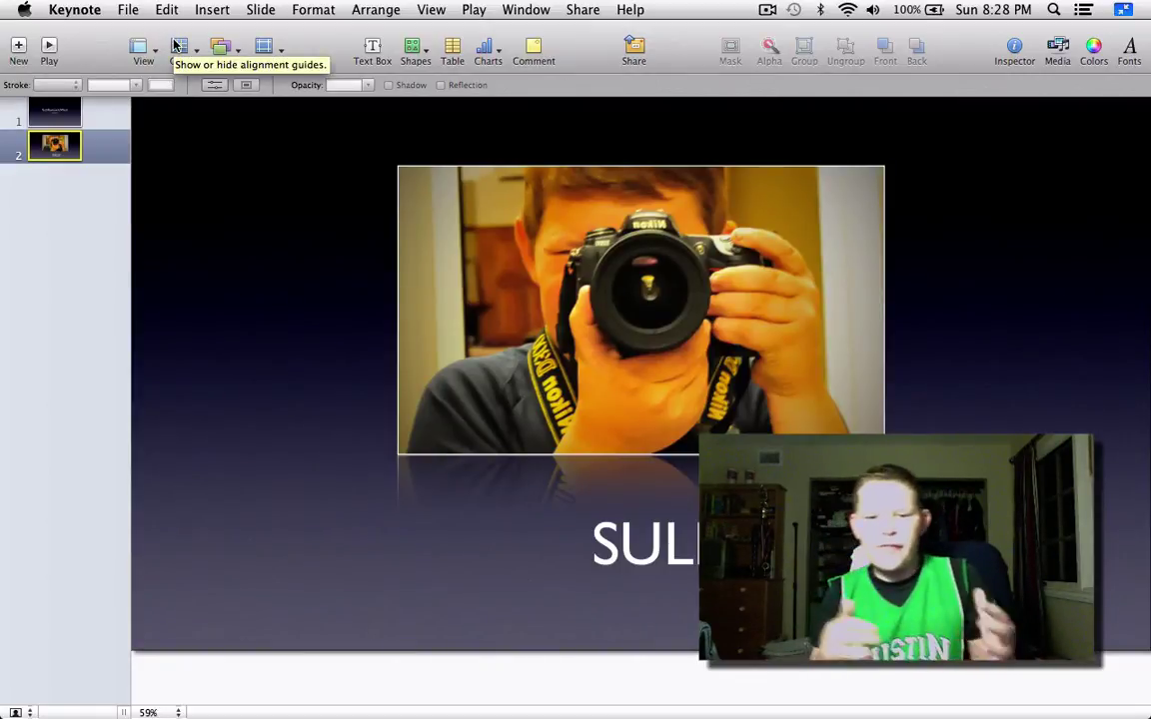
pyautogui.click(559, 559)
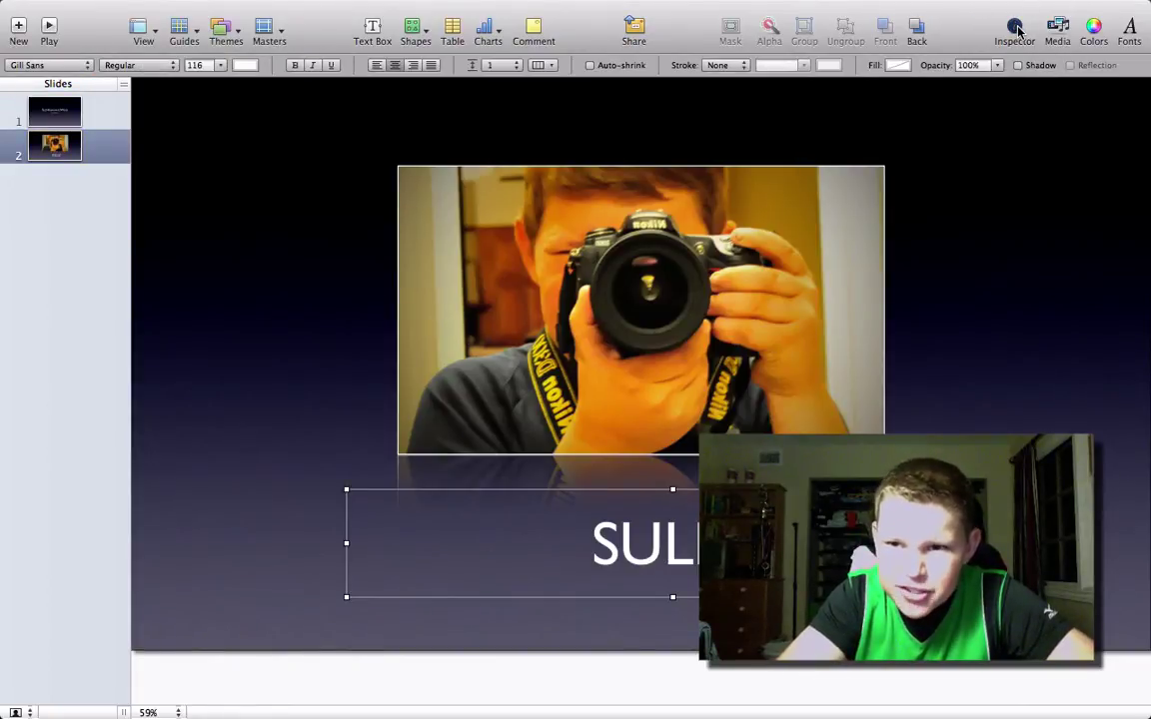
# Step: Give slide 2 a 1.50 s Doorway transition, then check the title slide's transition settings
pyautogui.click(1015, 30)
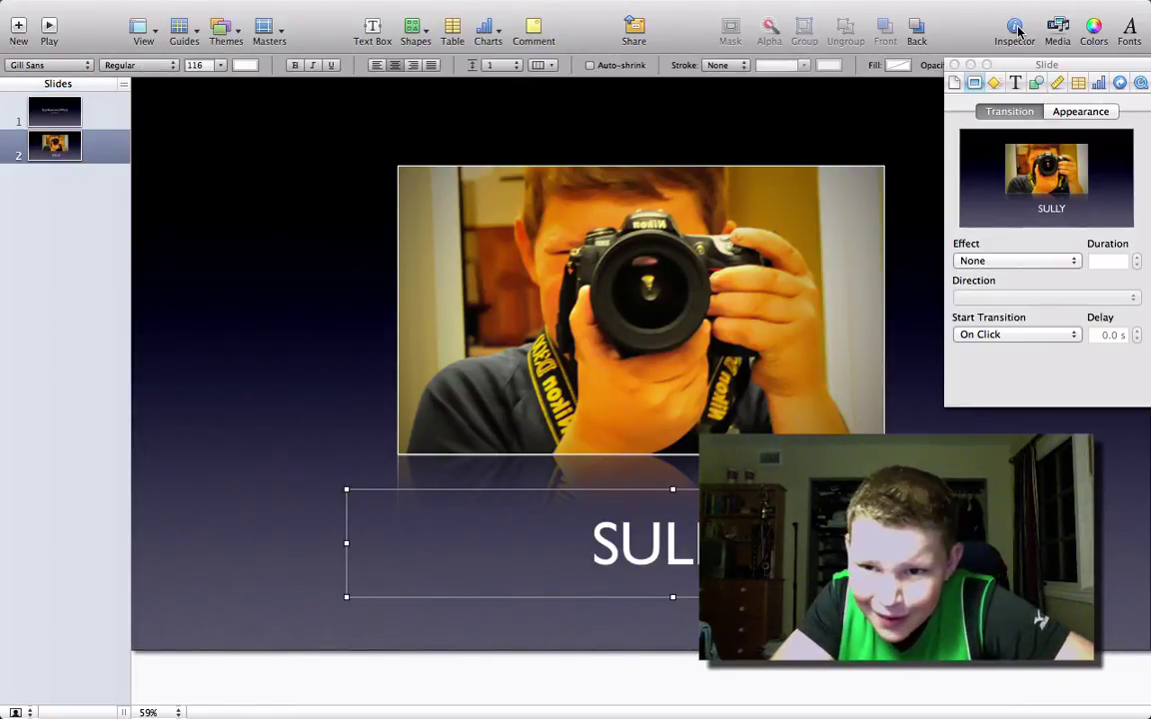
pyautogui.click(1067, 261)
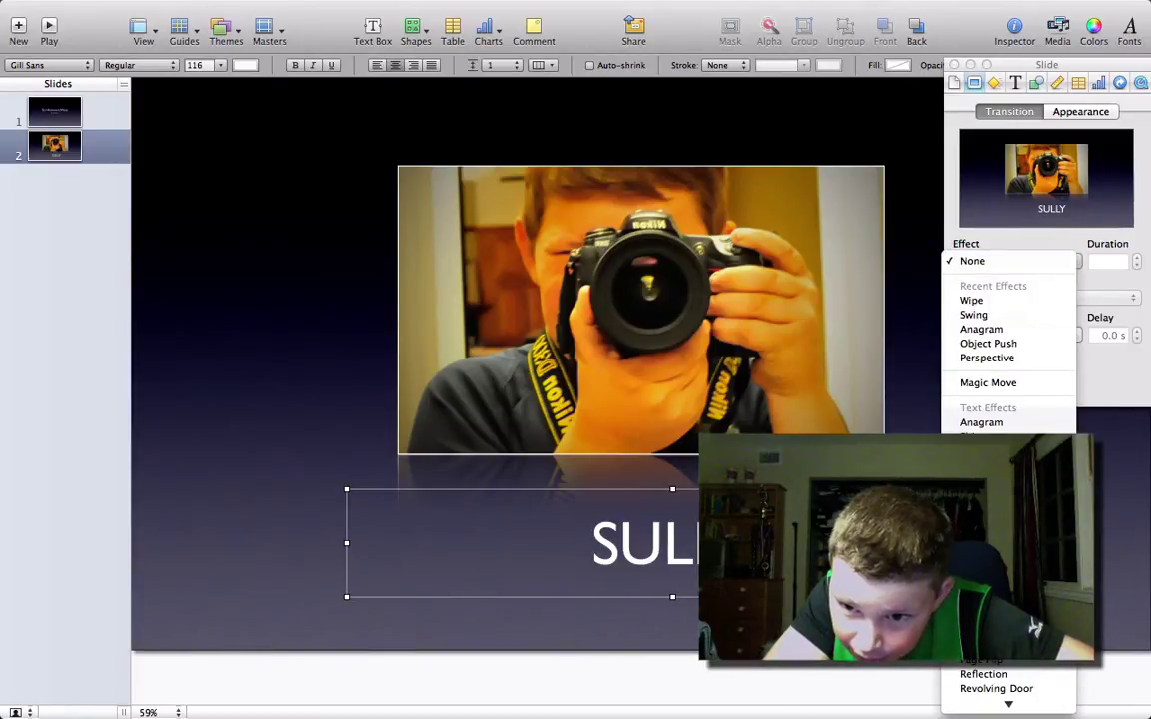
pyautogui.click(984, 601)
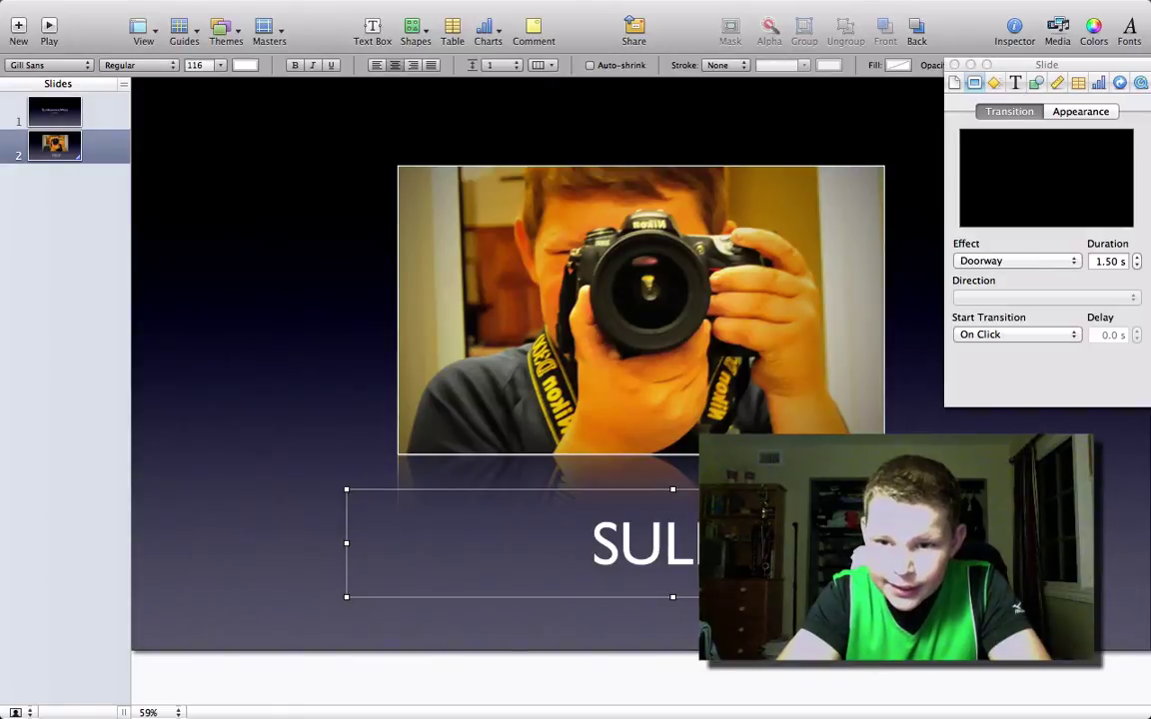
pyautogui.click(62, 116)
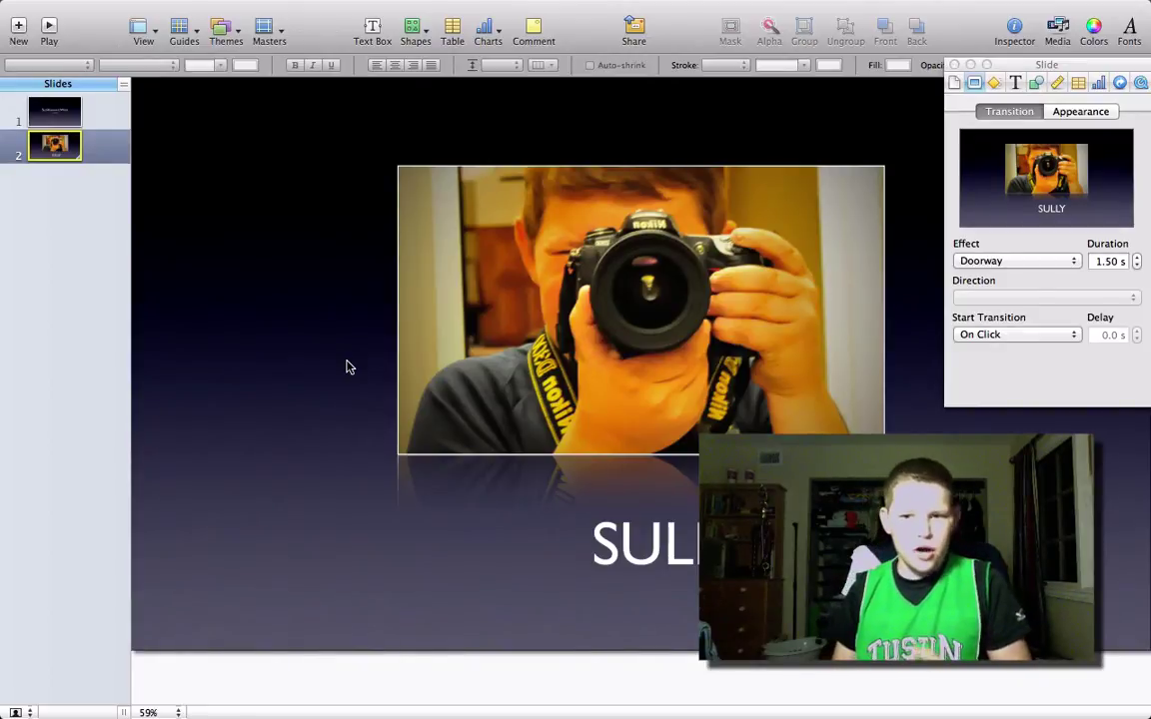
# Step: Change slide 2's transition from Doorway to Swing, trying Wipe first, and dismiss the alert
pyautogui.click(1017, 259)
pyautogui.click(1026, 276)
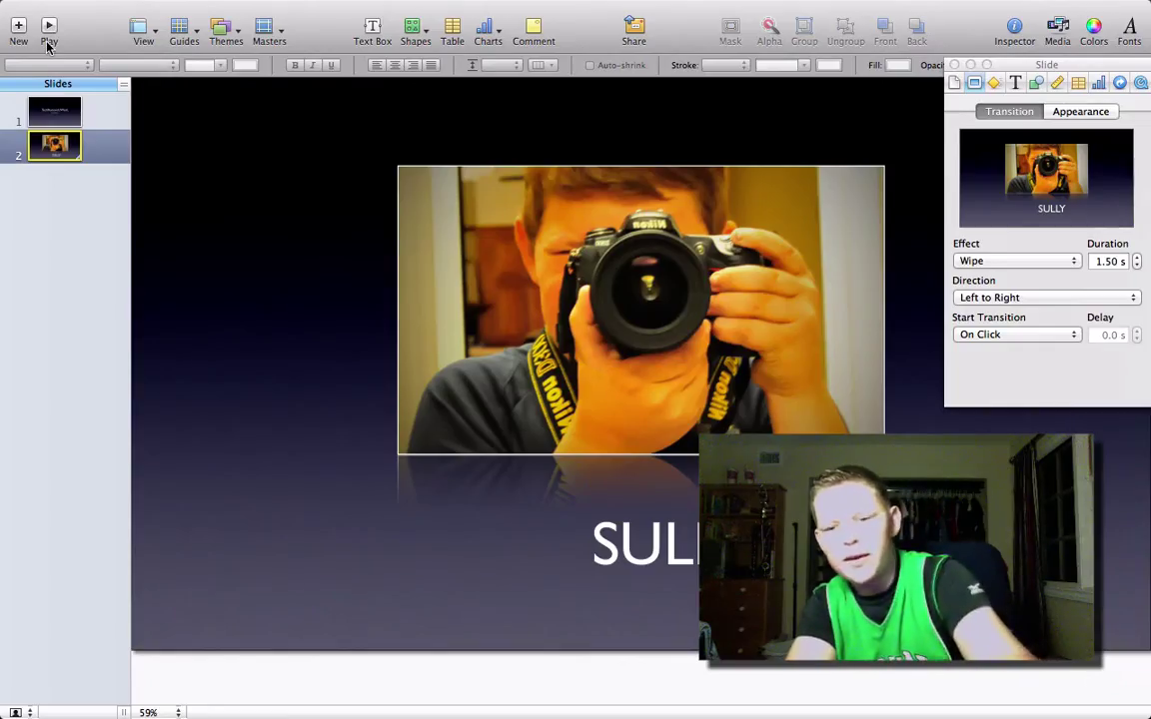
pyautogui.click(600, 537)
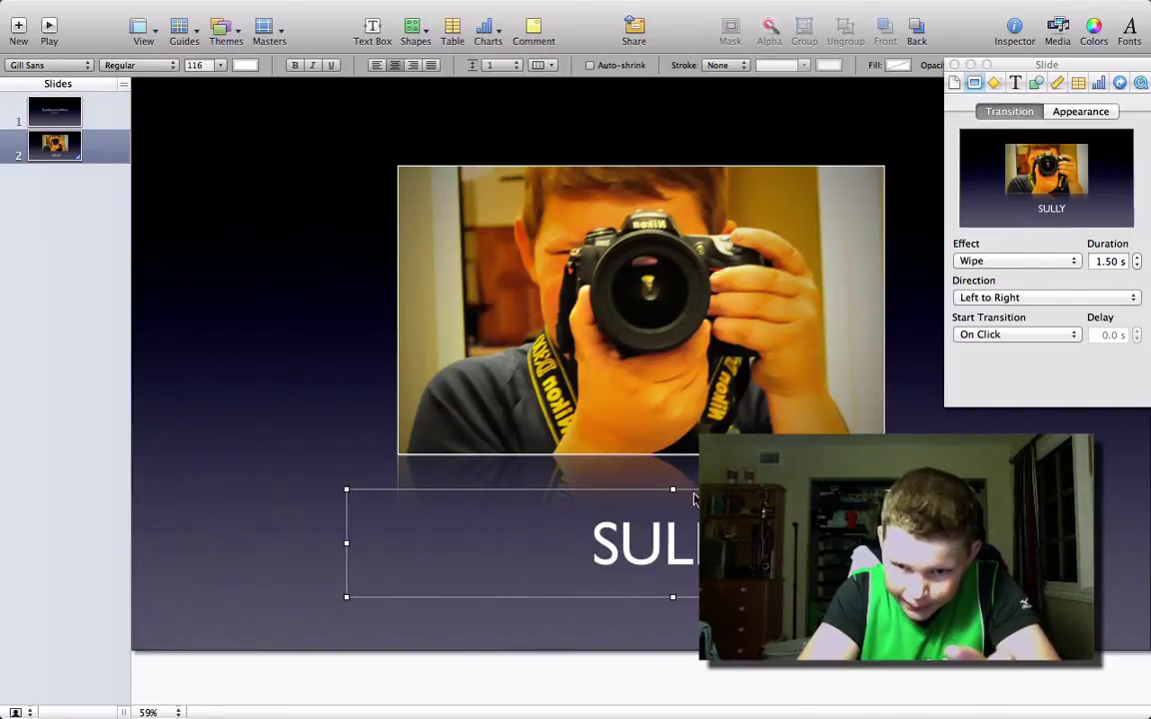
pyautogui.click(690, 549)
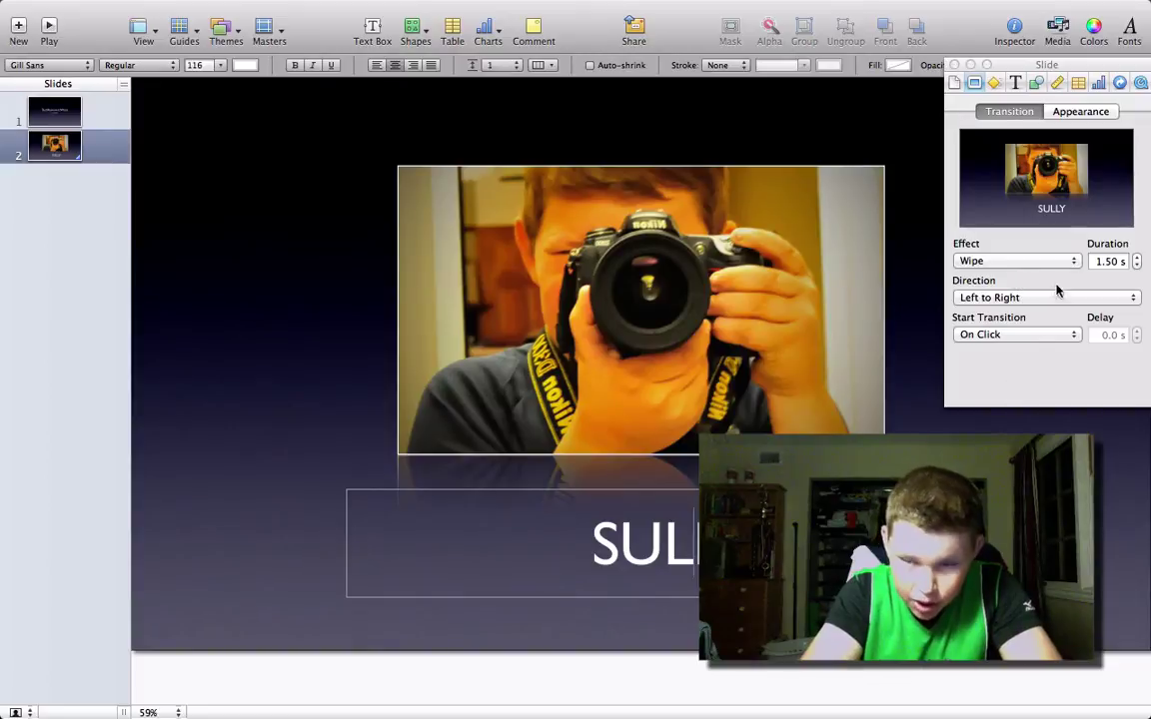
pyautogui.click(1033, 263)
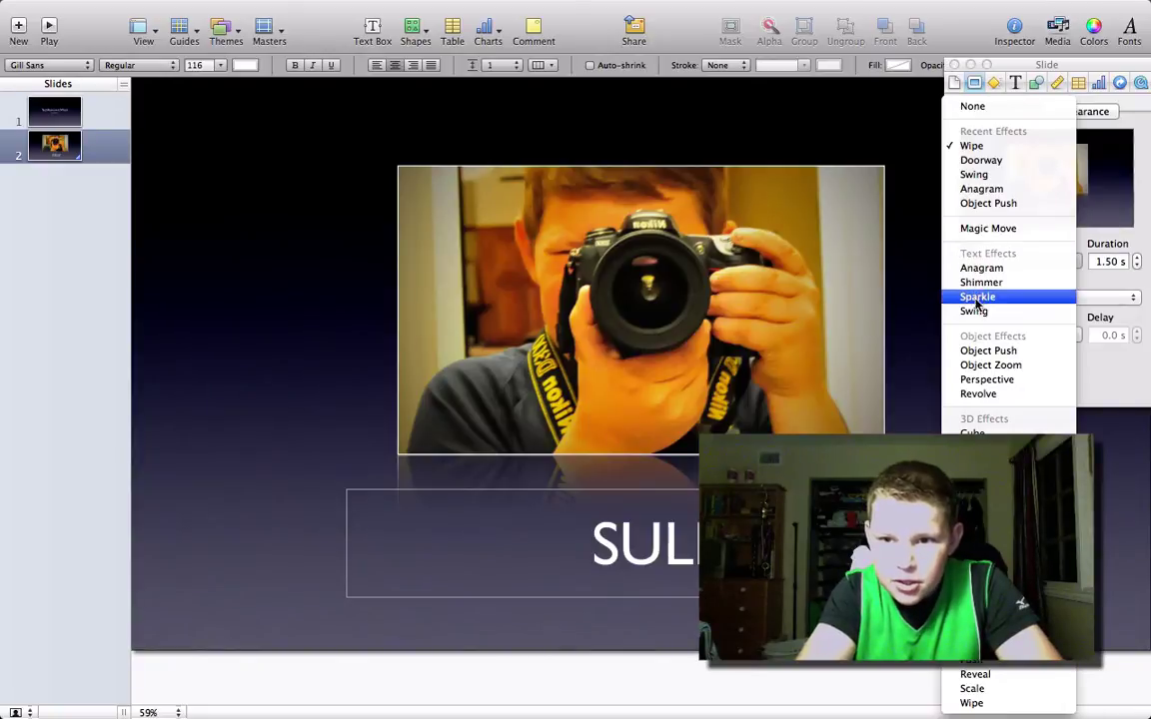
pyautogui.click(976, 311)
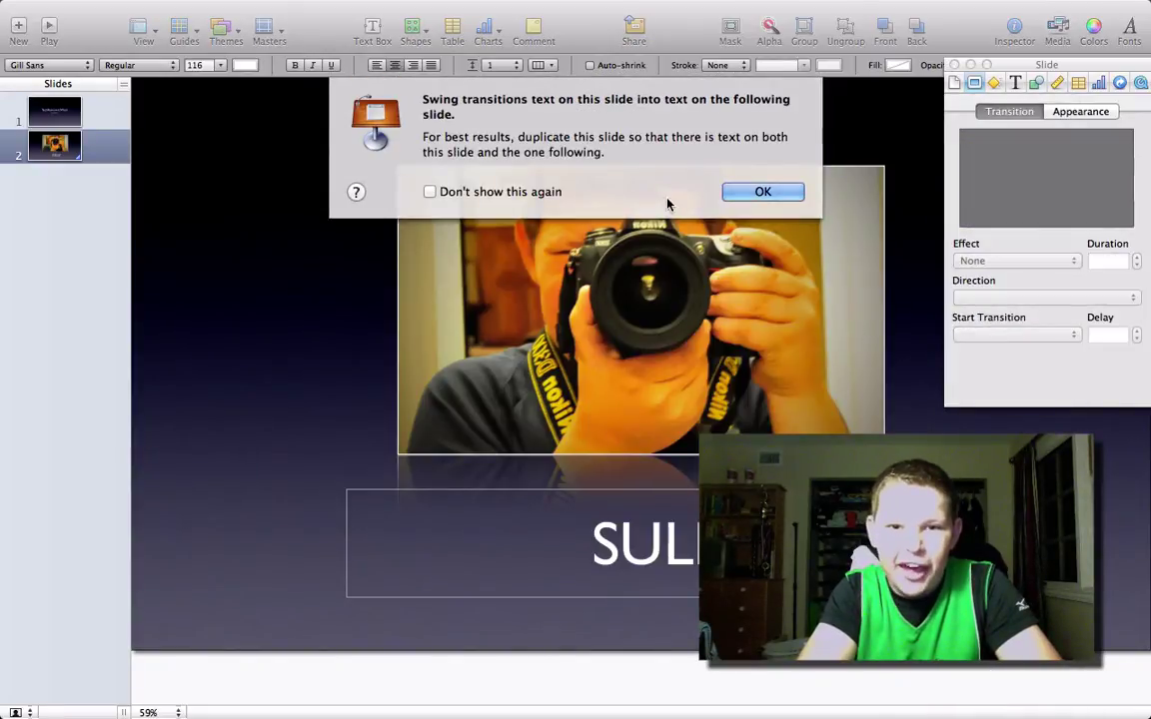
pyautogui.click(763, 192)
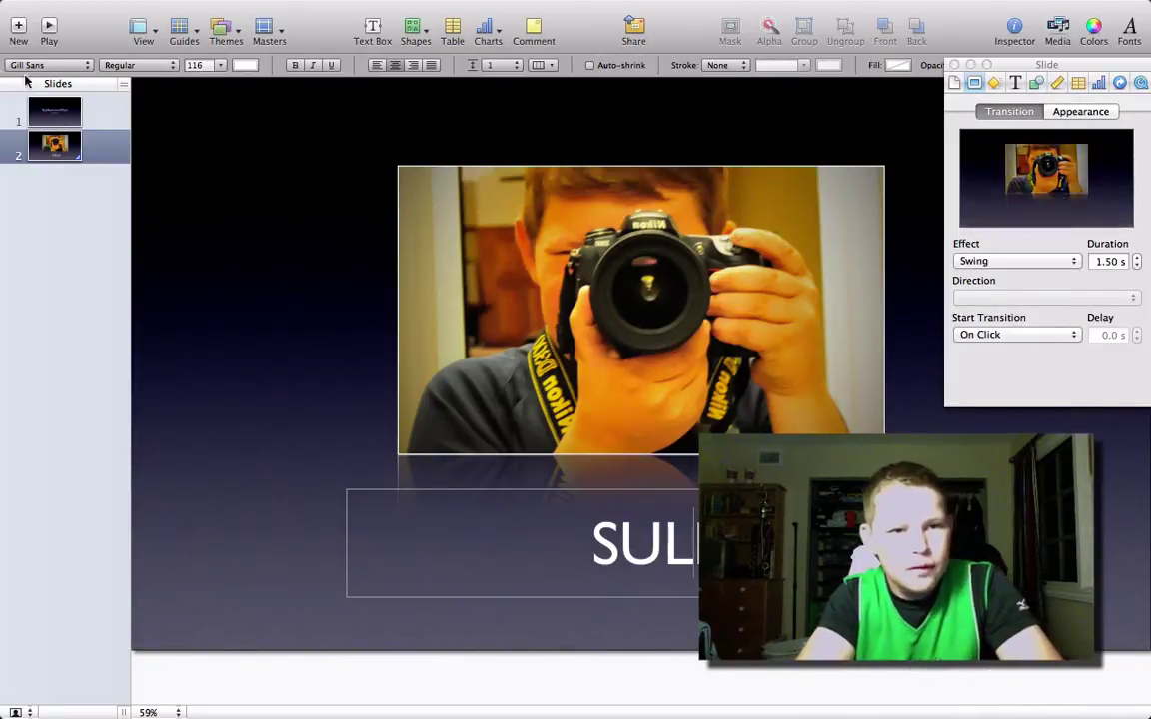